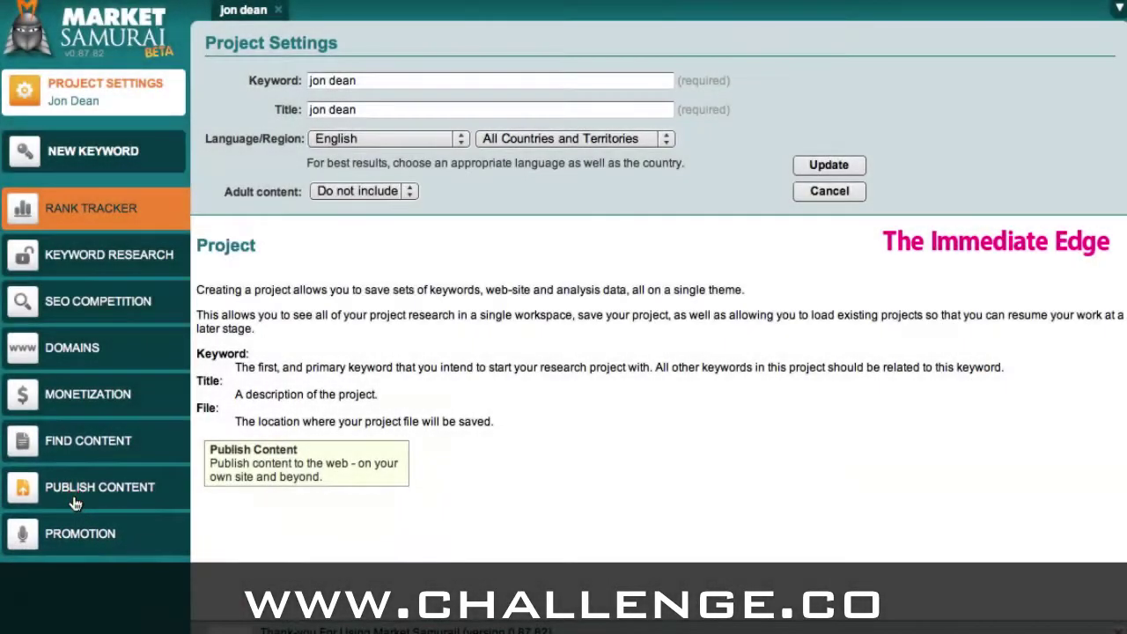
- Go to the Publish Content section from the left sidebar
click(75, 504)
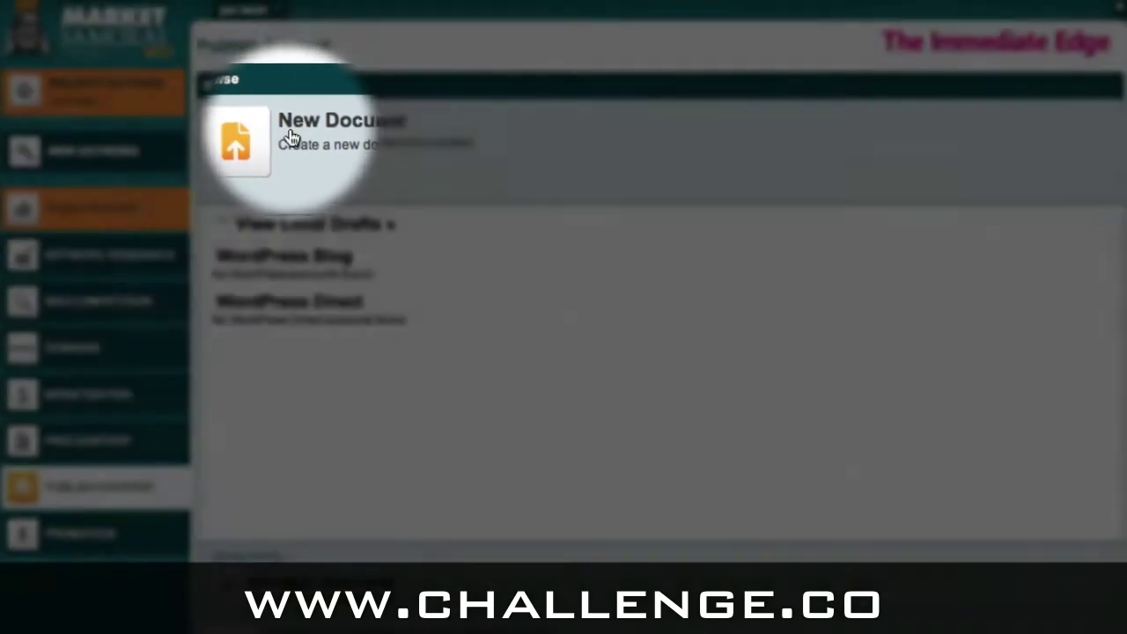
- Create a new blank document
click(290, 138)
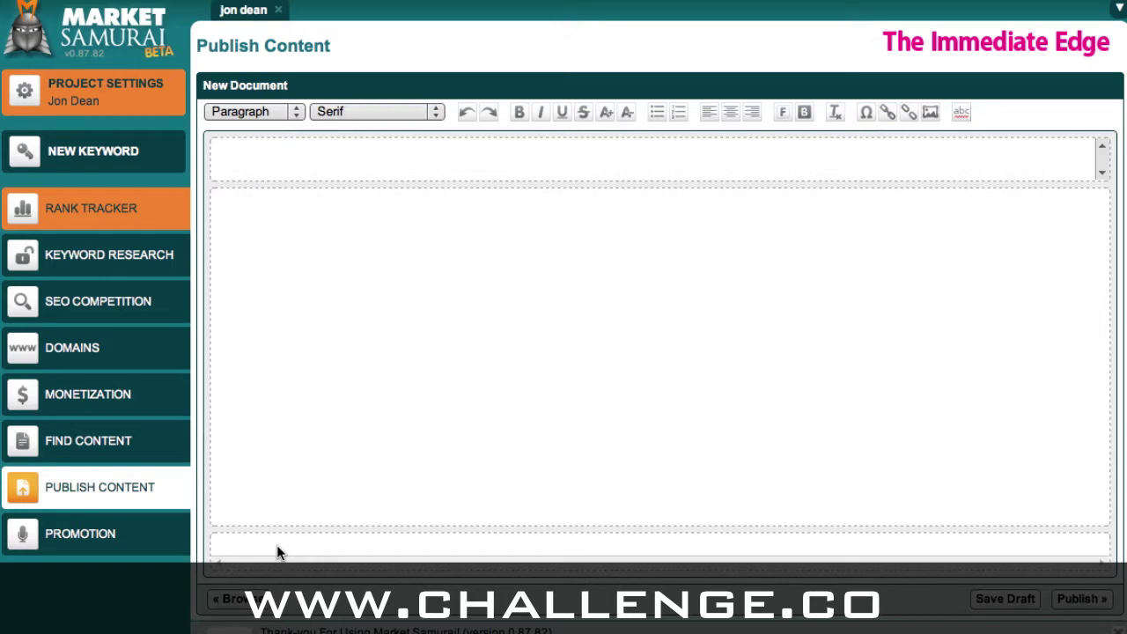
- Title the post 'On The Move' and put the caret in the pasted body text
click(278, 158)
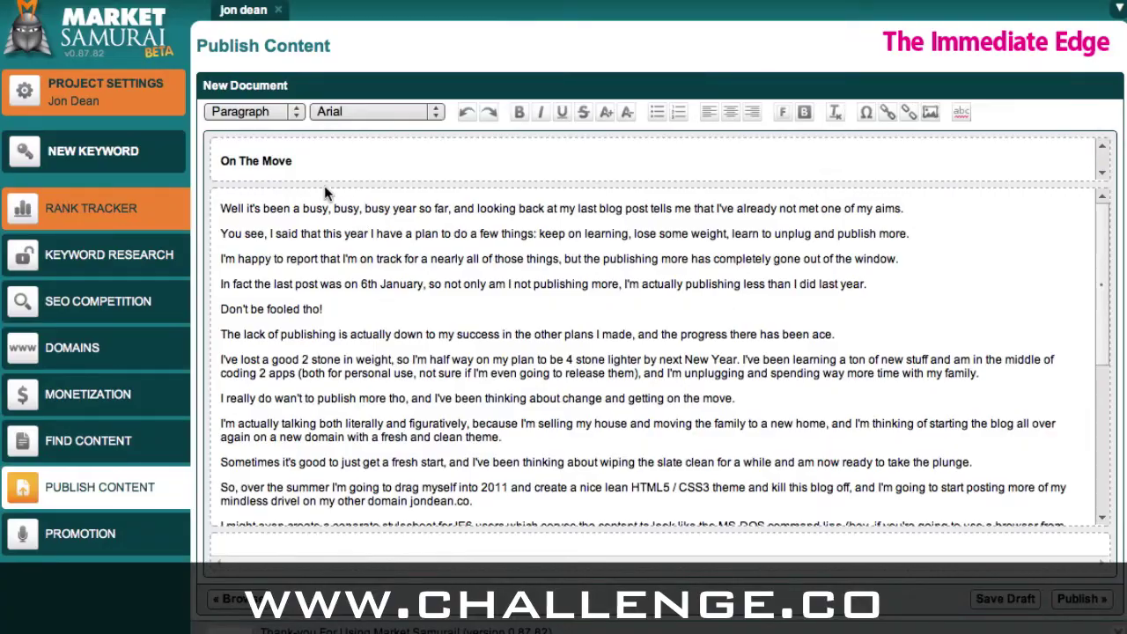
drag(304, 160, 181, 153)
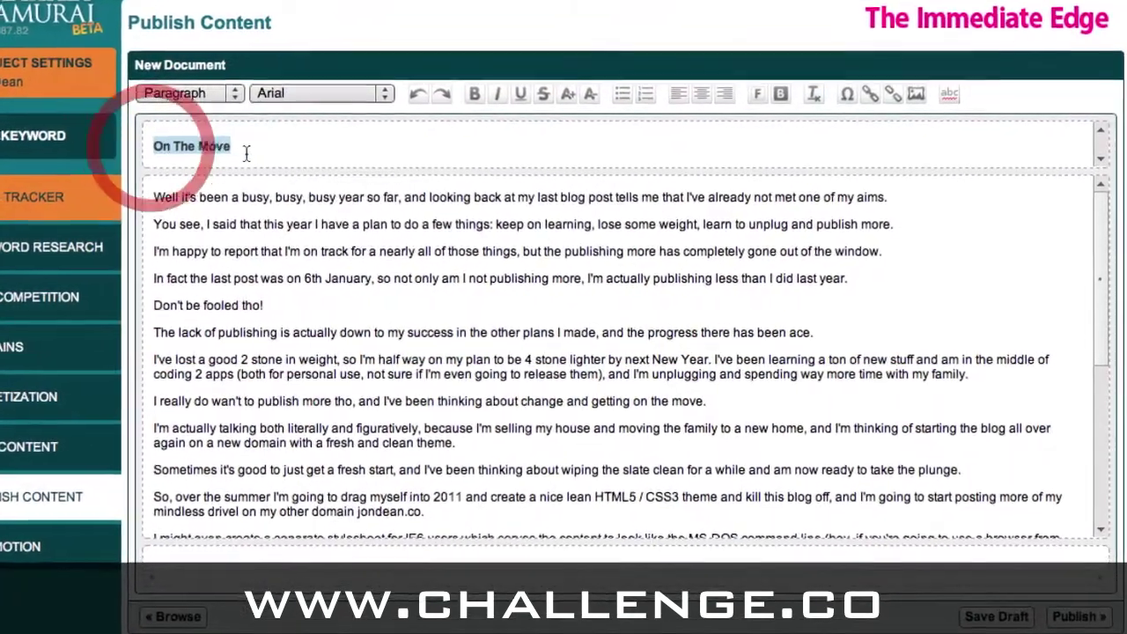
click(278, 157)
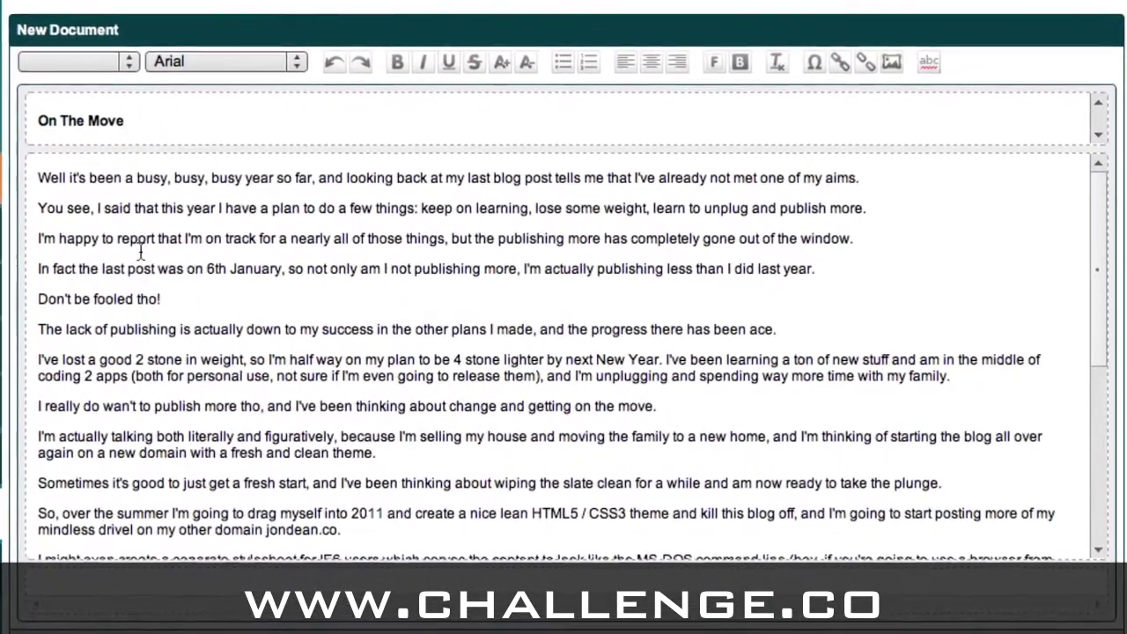
scroll(162, 255, down, 5)
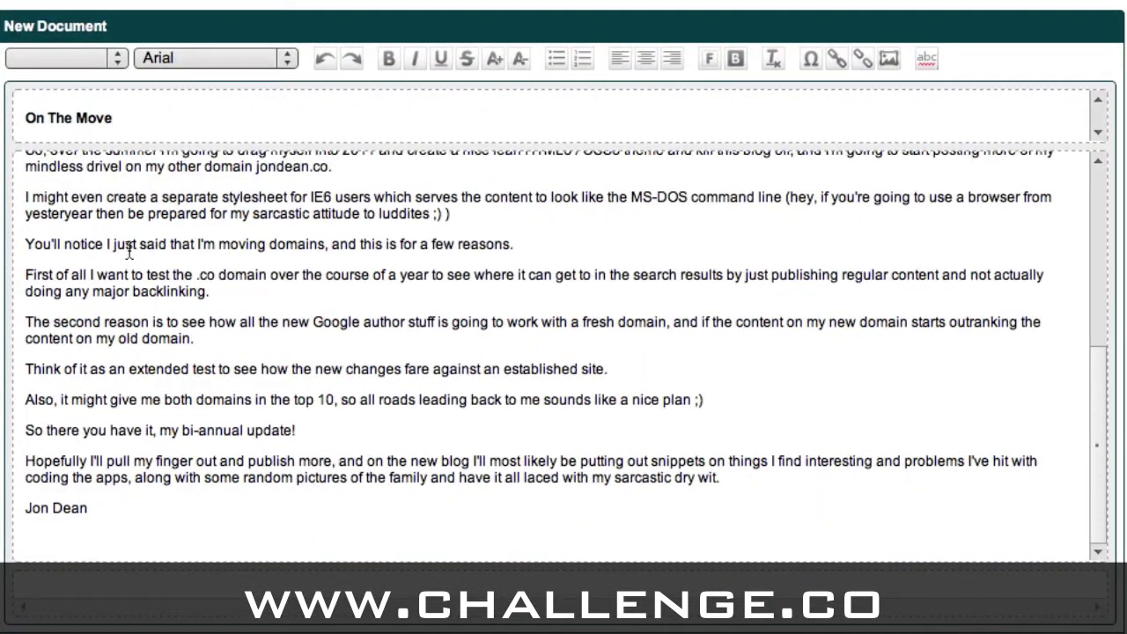
scroll(129, 253, up, 5)
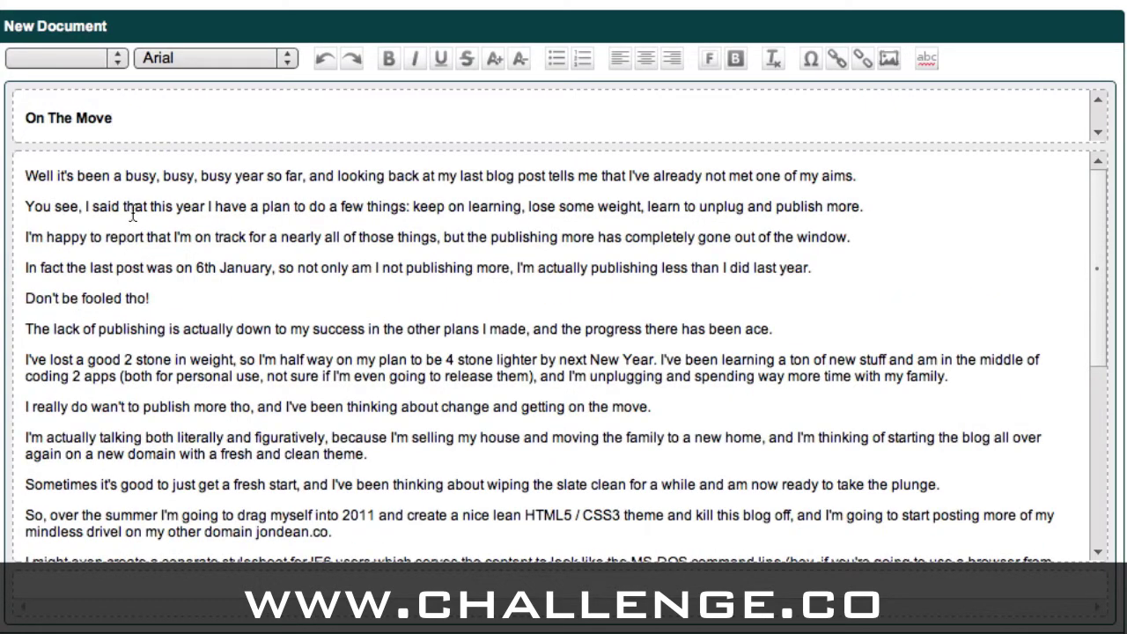
click(132, 213)
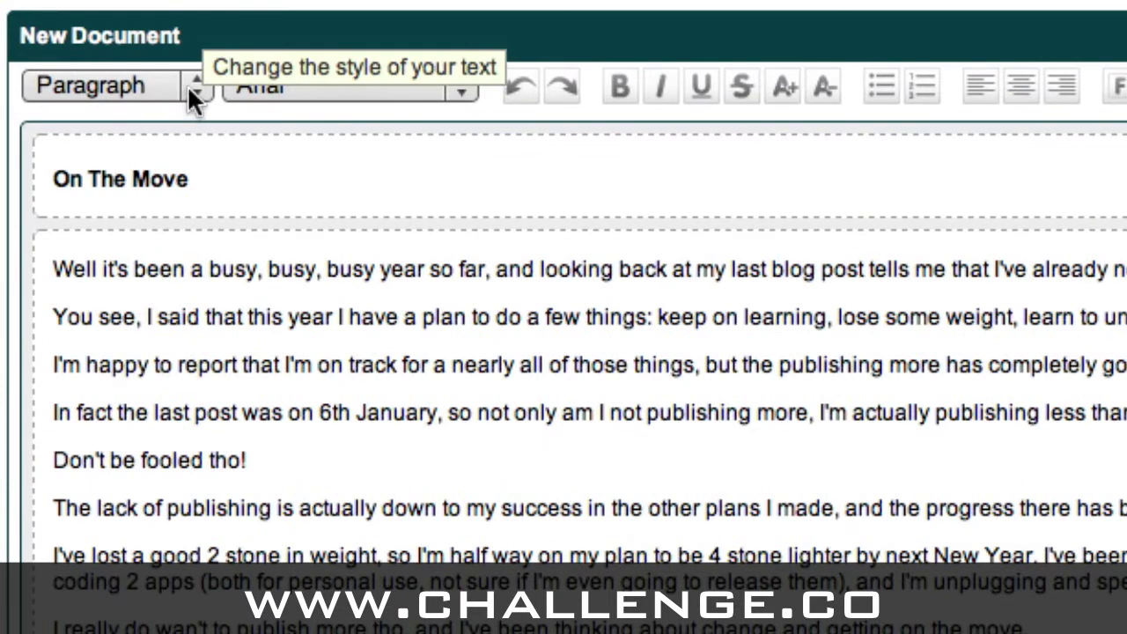
click(187, 84)
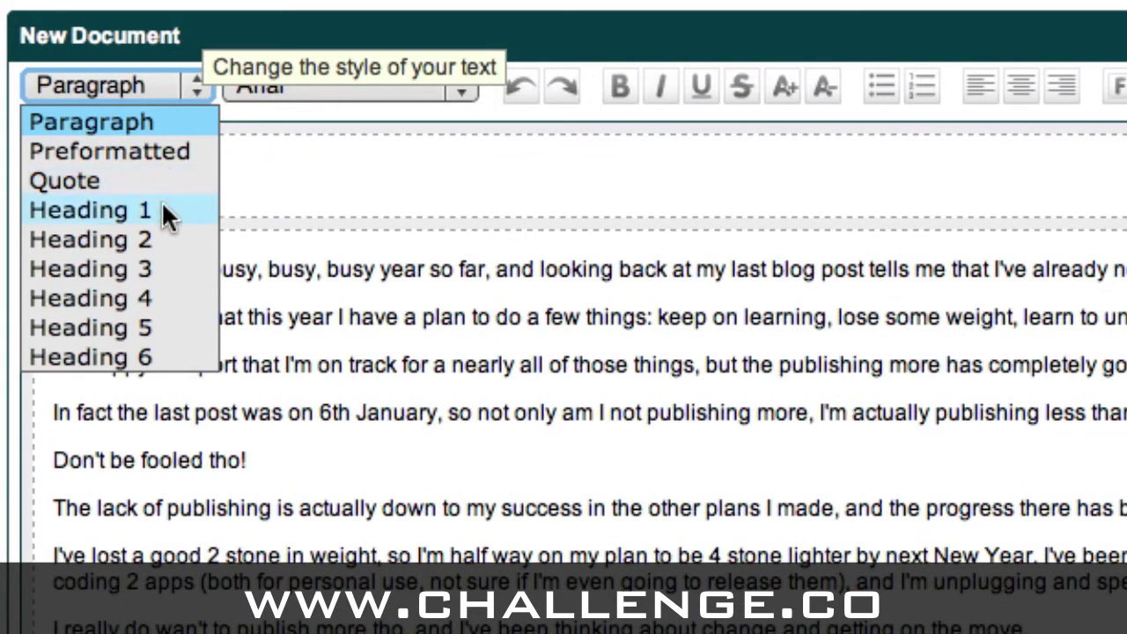
click(290, 104)
click(310, 85)
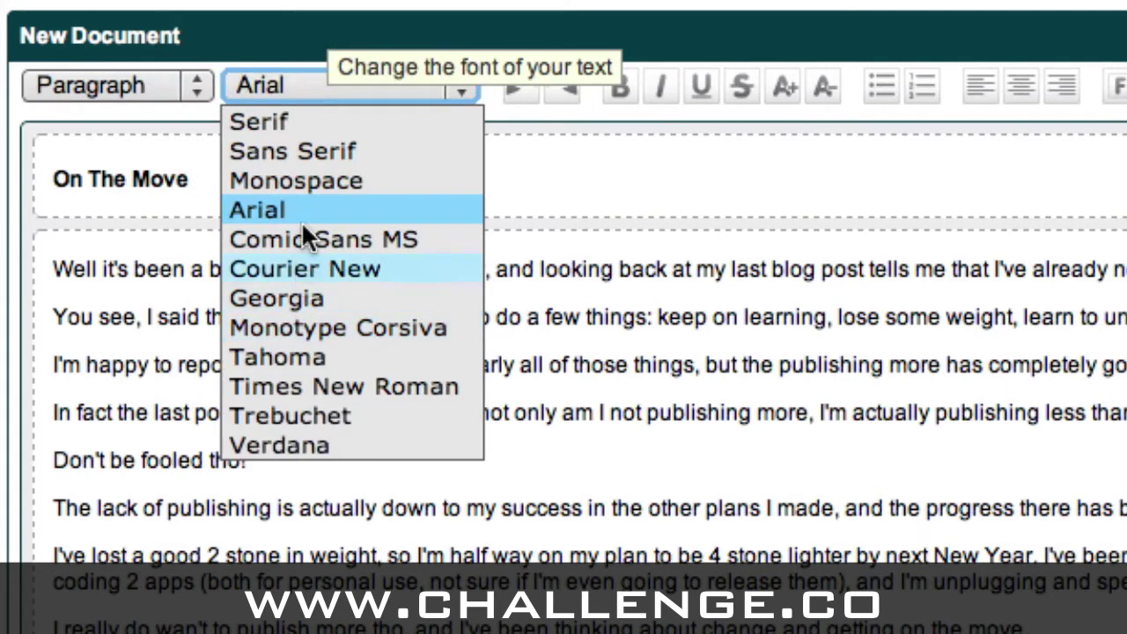
click(312, 86)
click(457, 105)
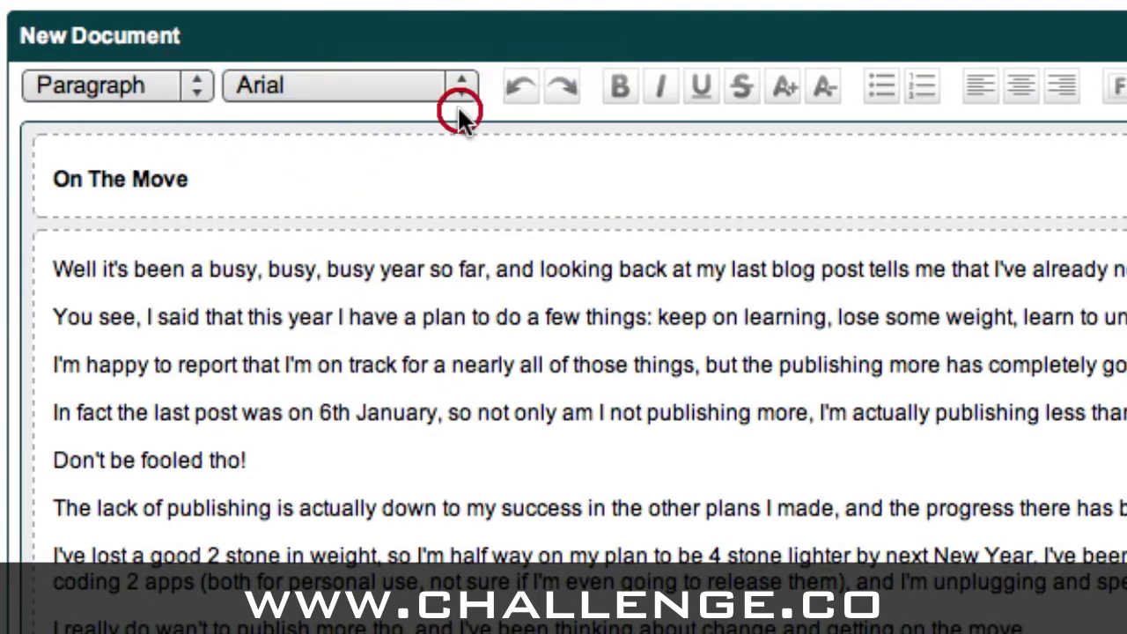
click(533, 104)
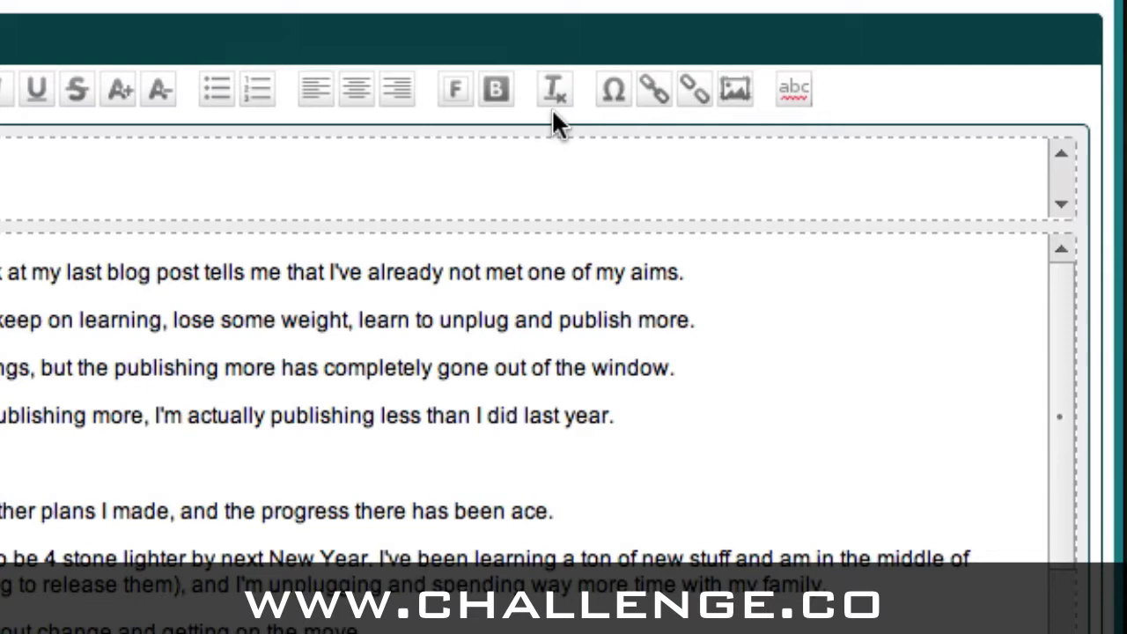
click(613, 95)
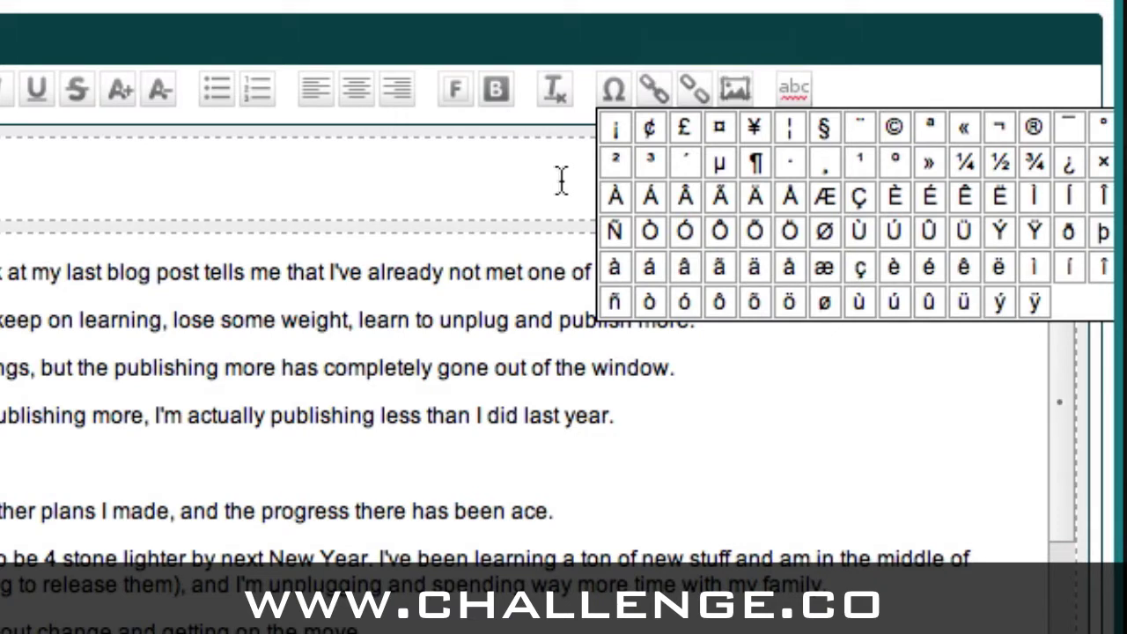
click(614, 92)
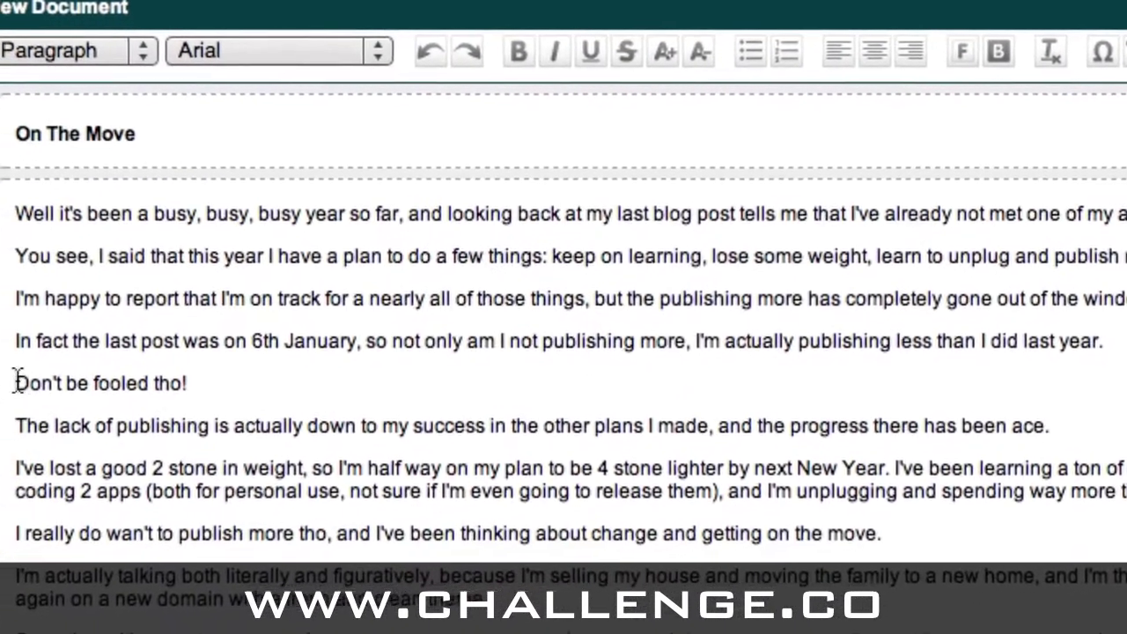
- Make the 'Don't be fooled tho!' line a Heading 1, then revert it to normal paragraph
drag(22, 380, 221, 382)
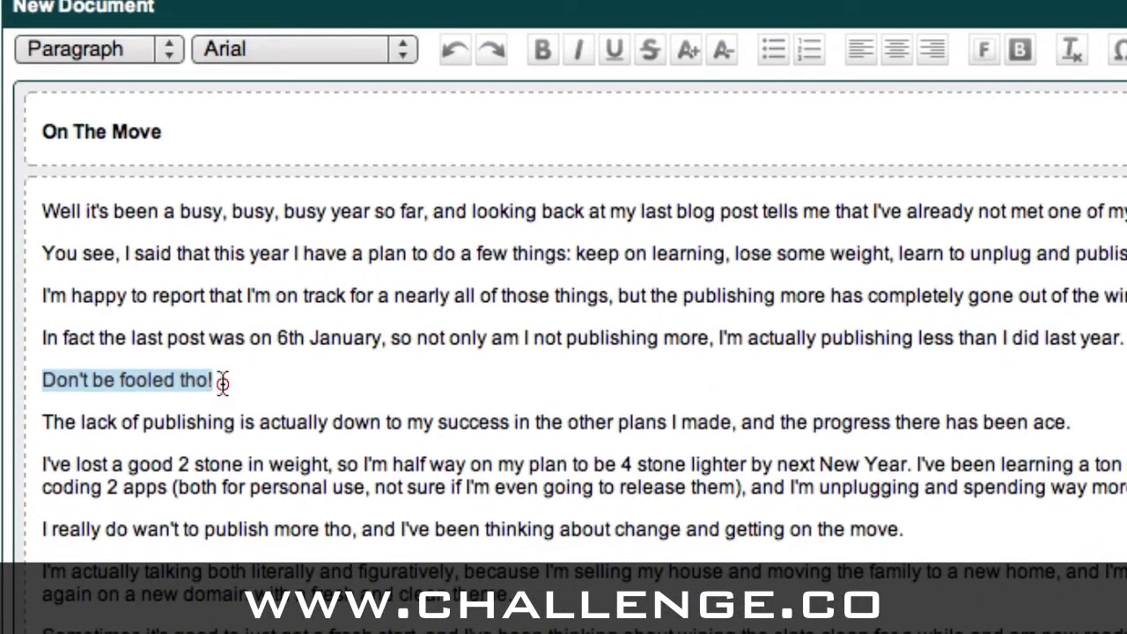
scroll(270, 382, down, 3)
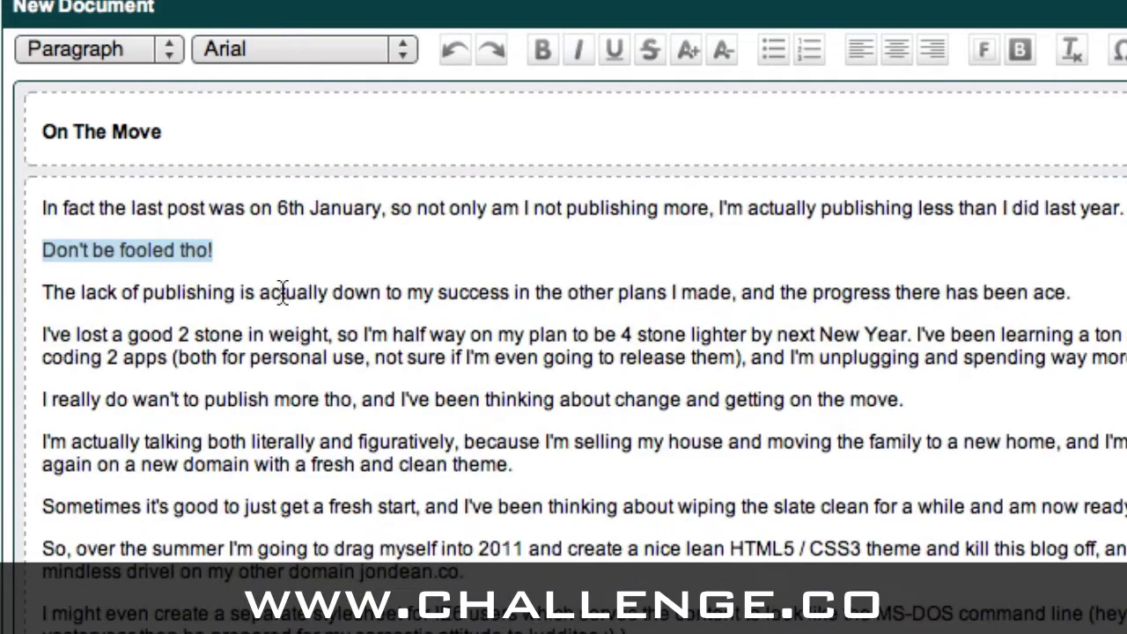
click(143, 51)
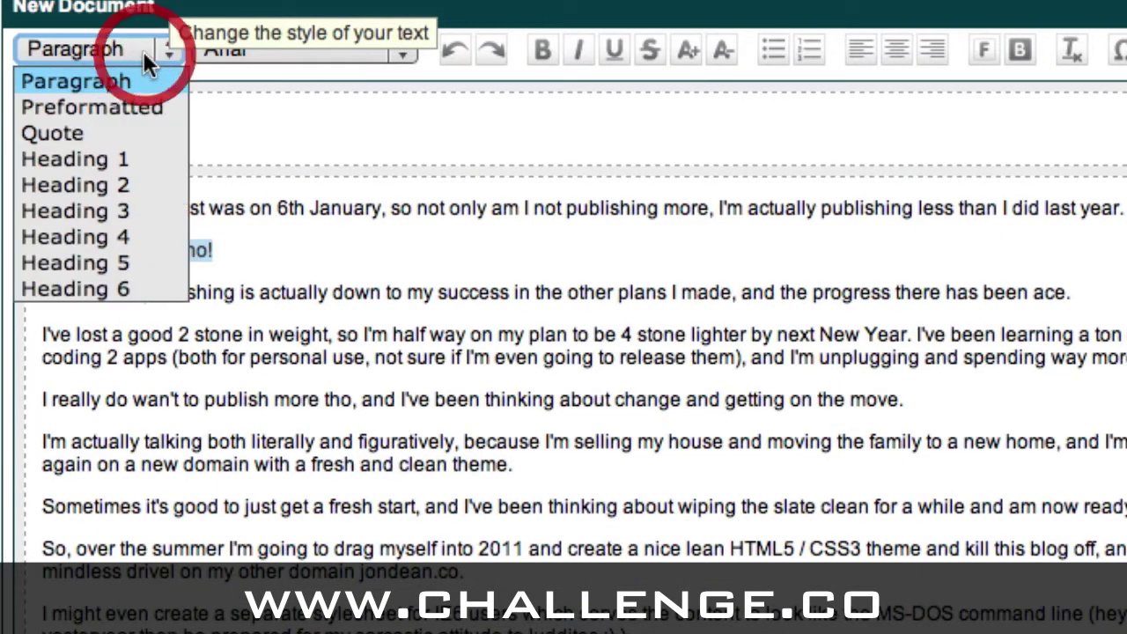
click(115, 159)
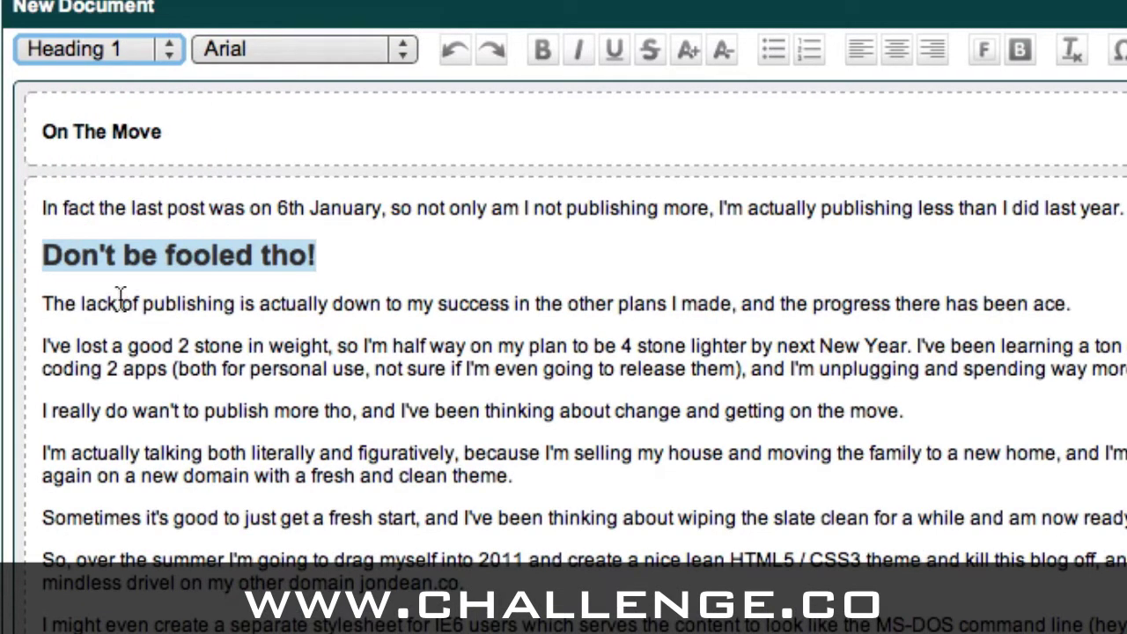
click(168, 51)
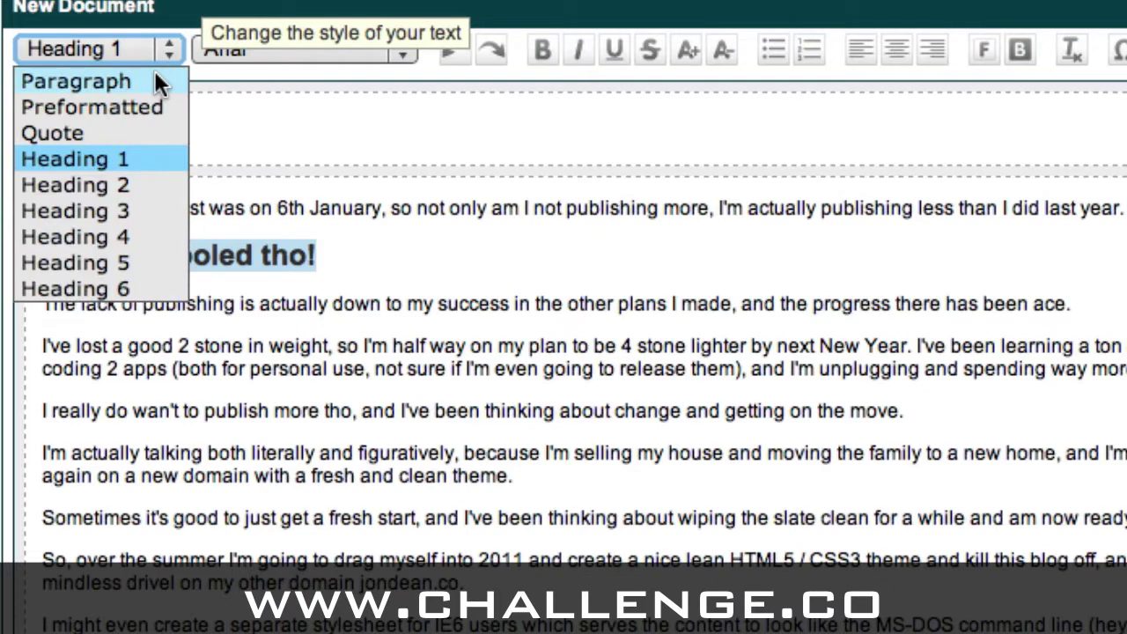
click(155, 80)
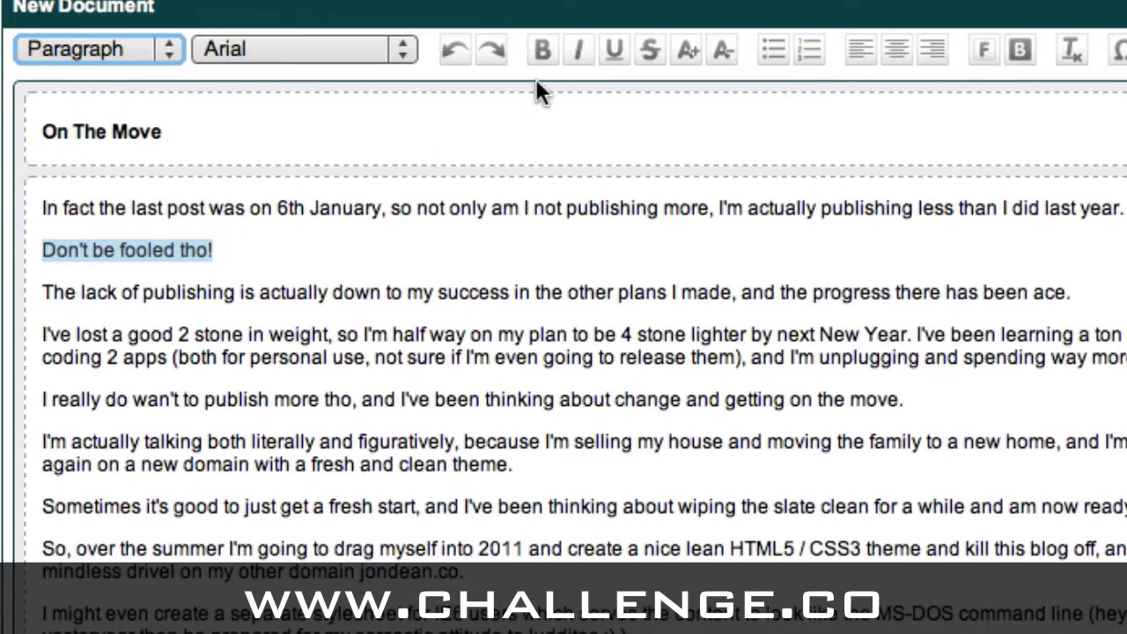
- Make the line bold, italic, underlined, two sizes larger and red
click(543, 54)
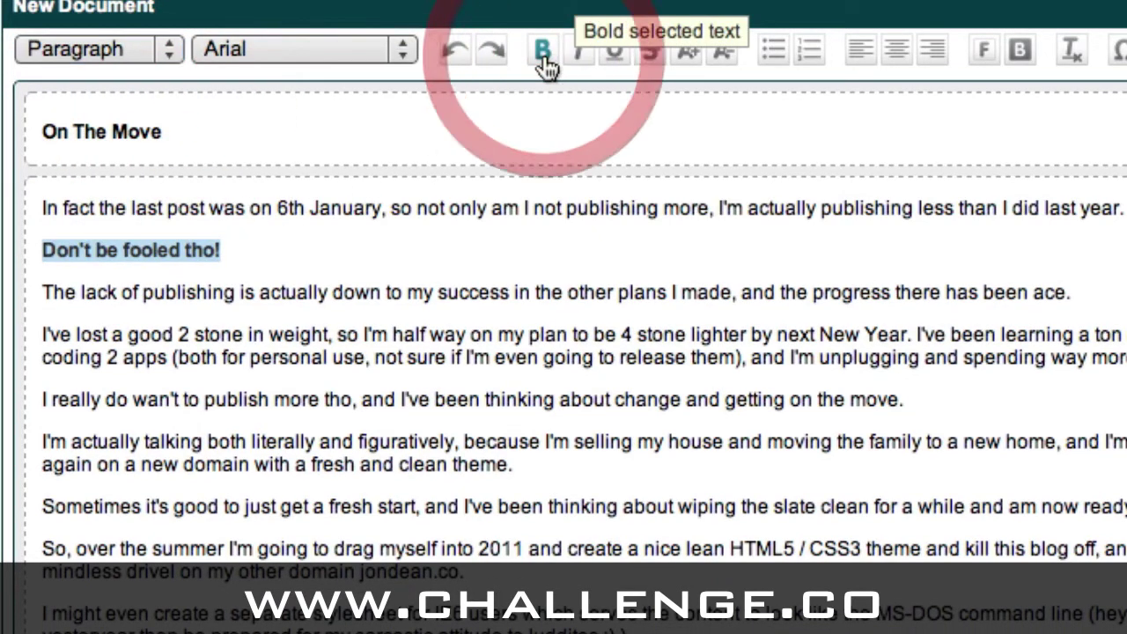
click(578, 51)
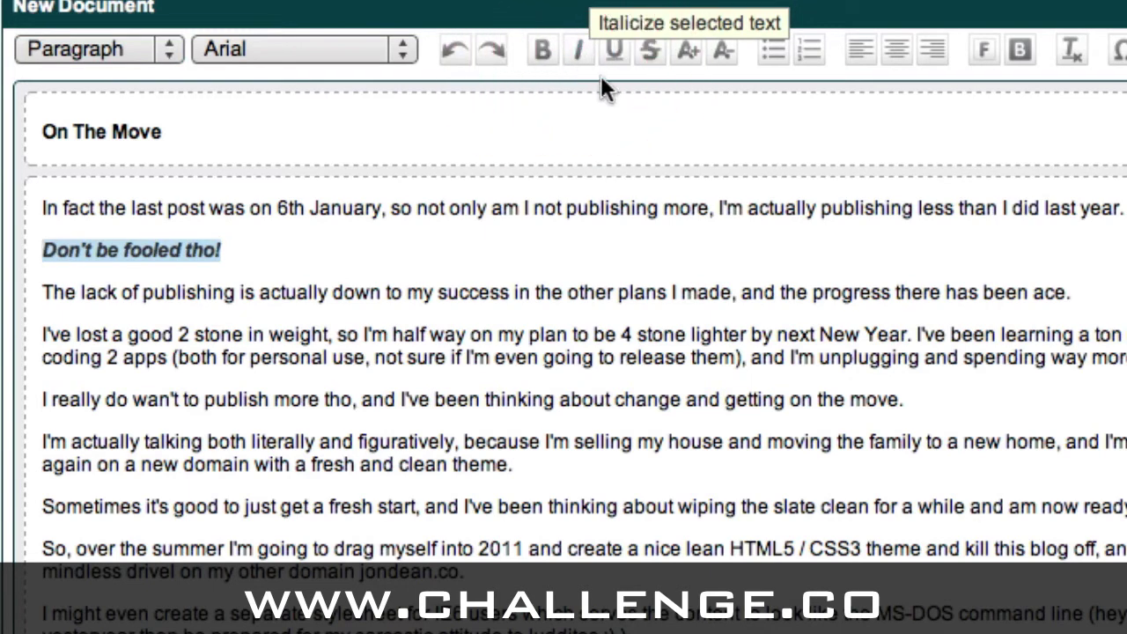
click(615, 55)
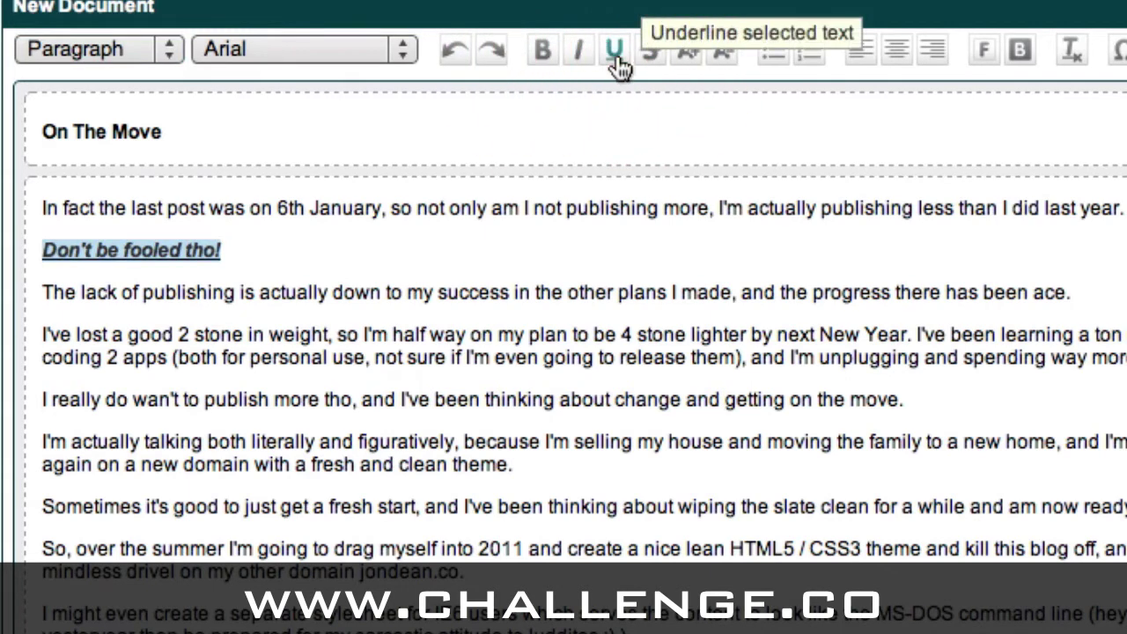
click(685, 58)
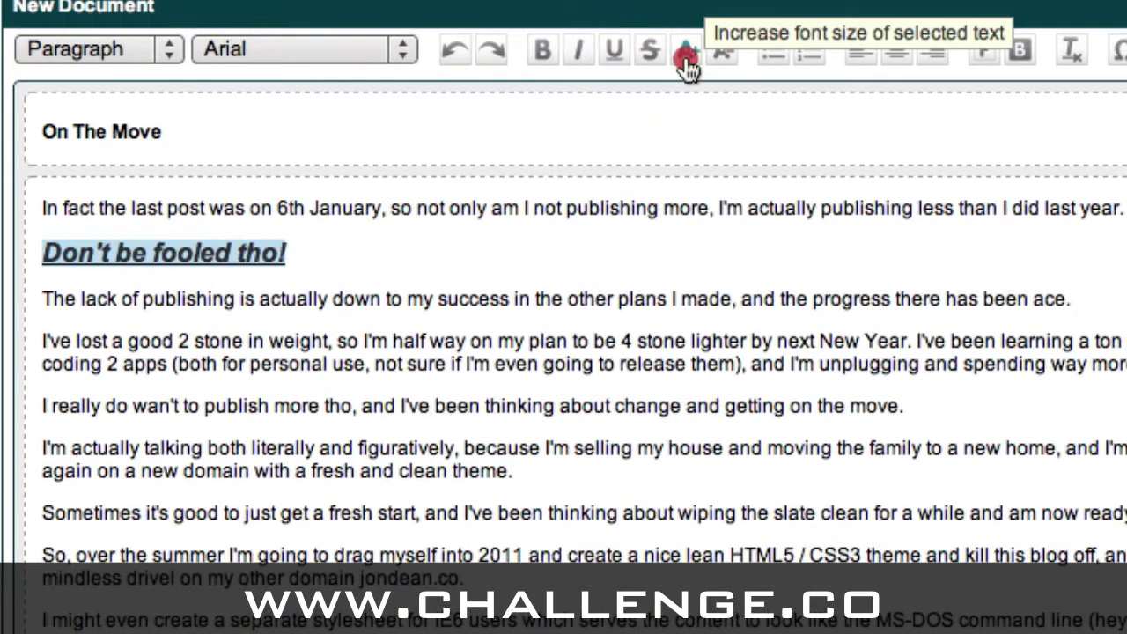
click(686, 58)
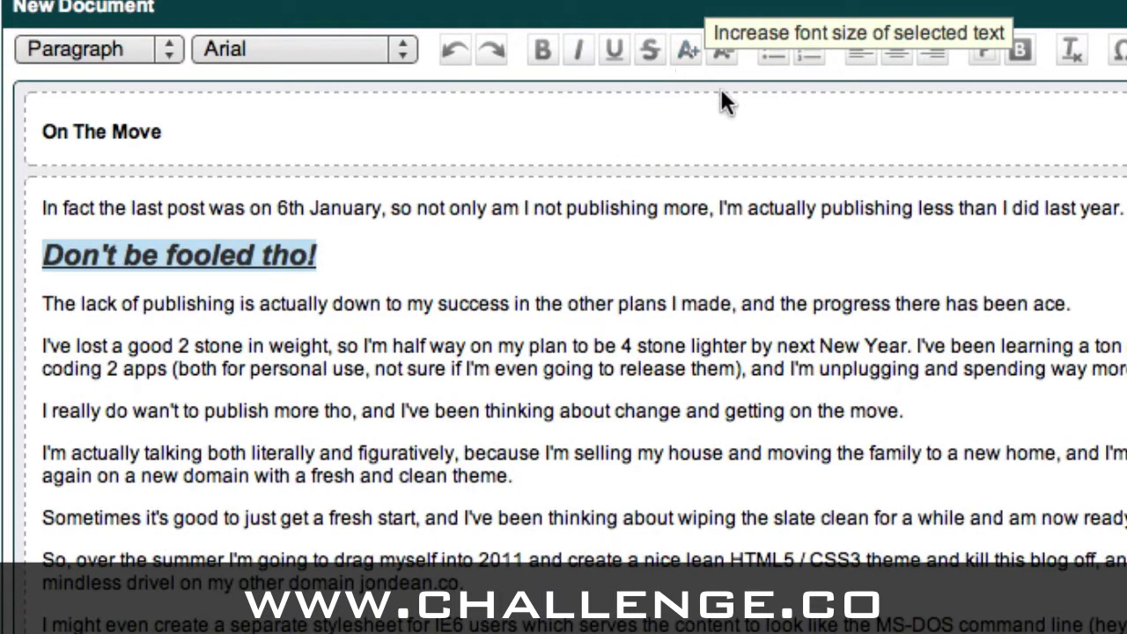
click(985, 53)
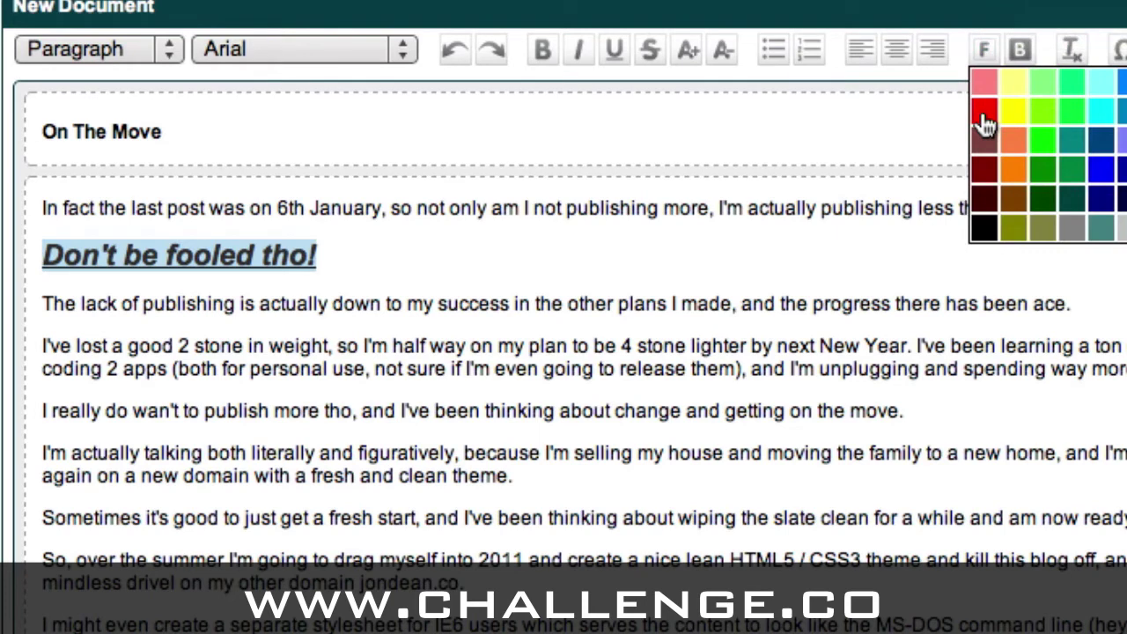
click(984, 123)
click(723, 267)
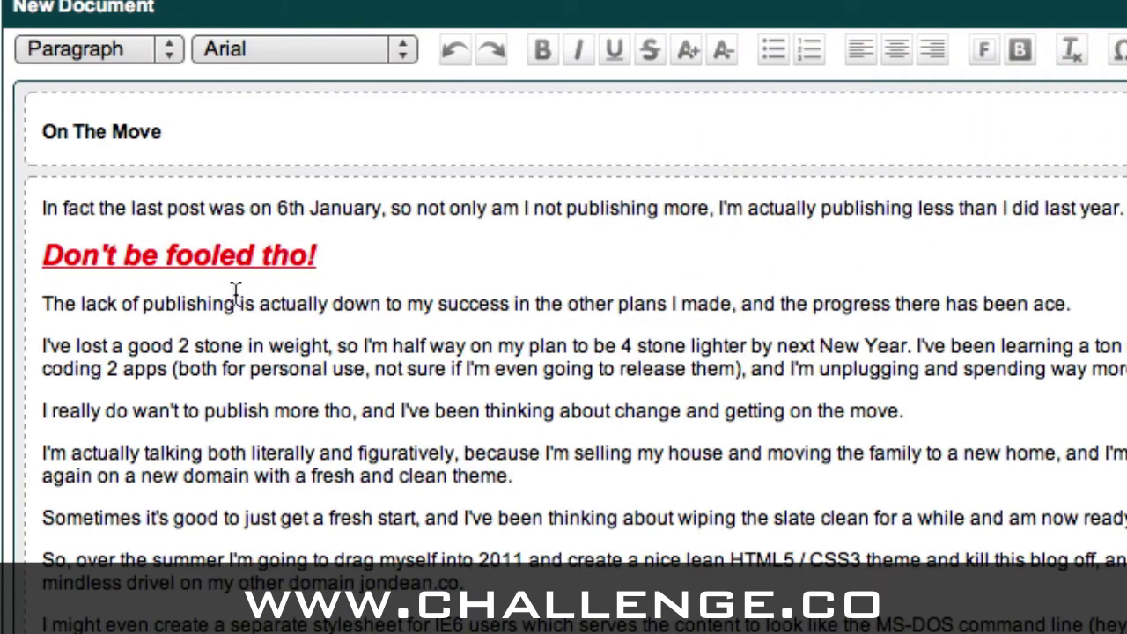
- Remove all formatting from the 'Don't be fooled tho!' line
drag(326, 257, 35, 252)
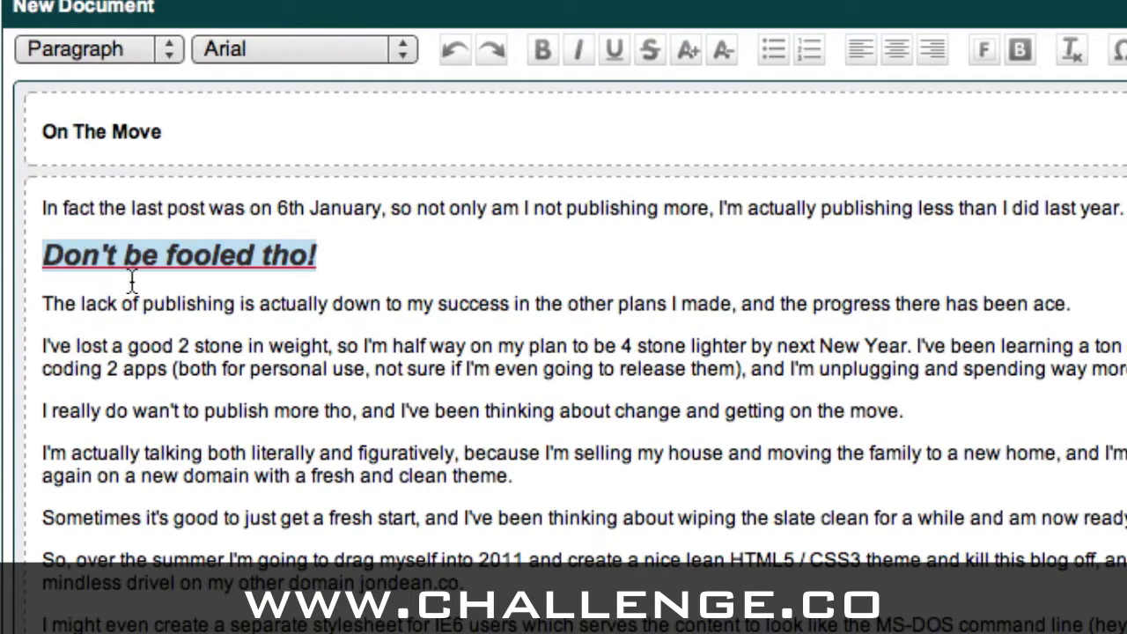
click(1072, 63)
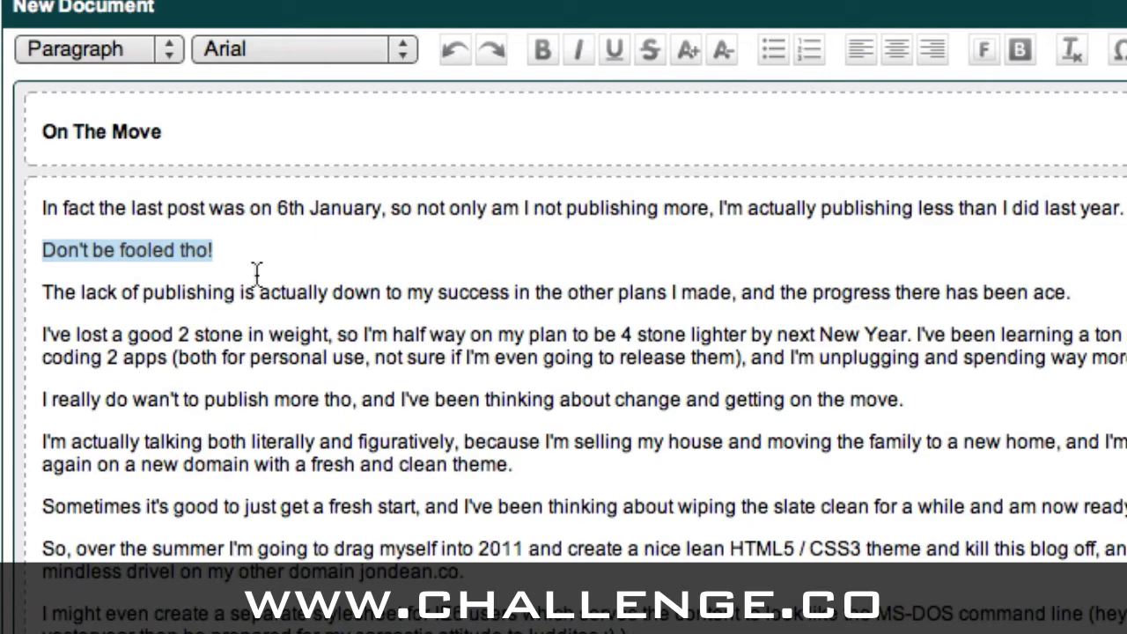
scroll(255, 272, down, 10)
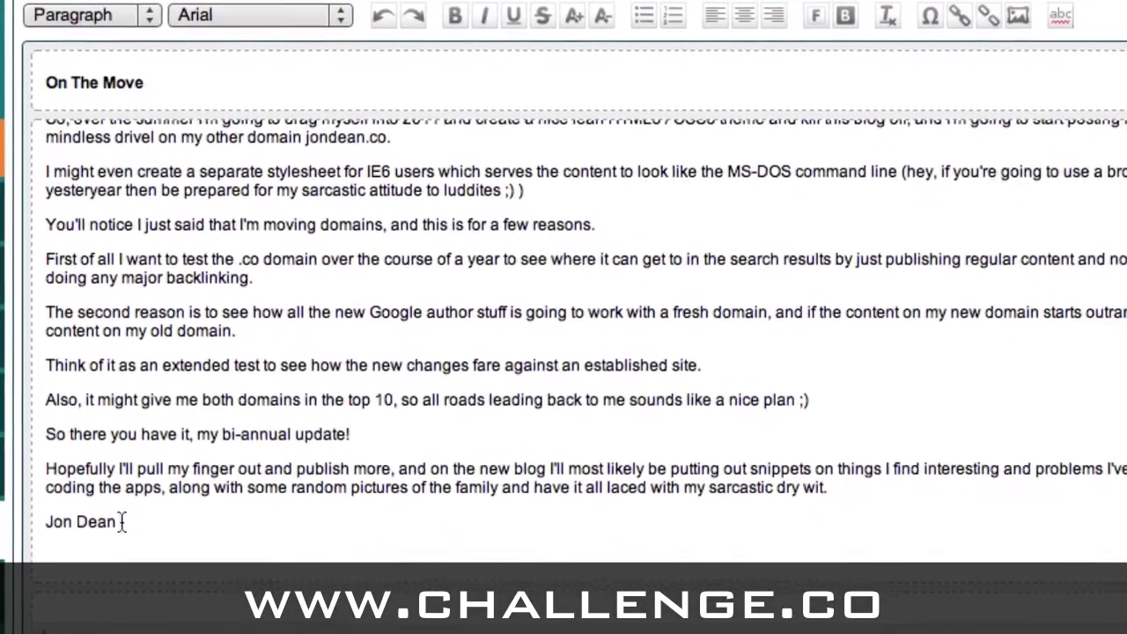
drag(121, 518, 44, 518)
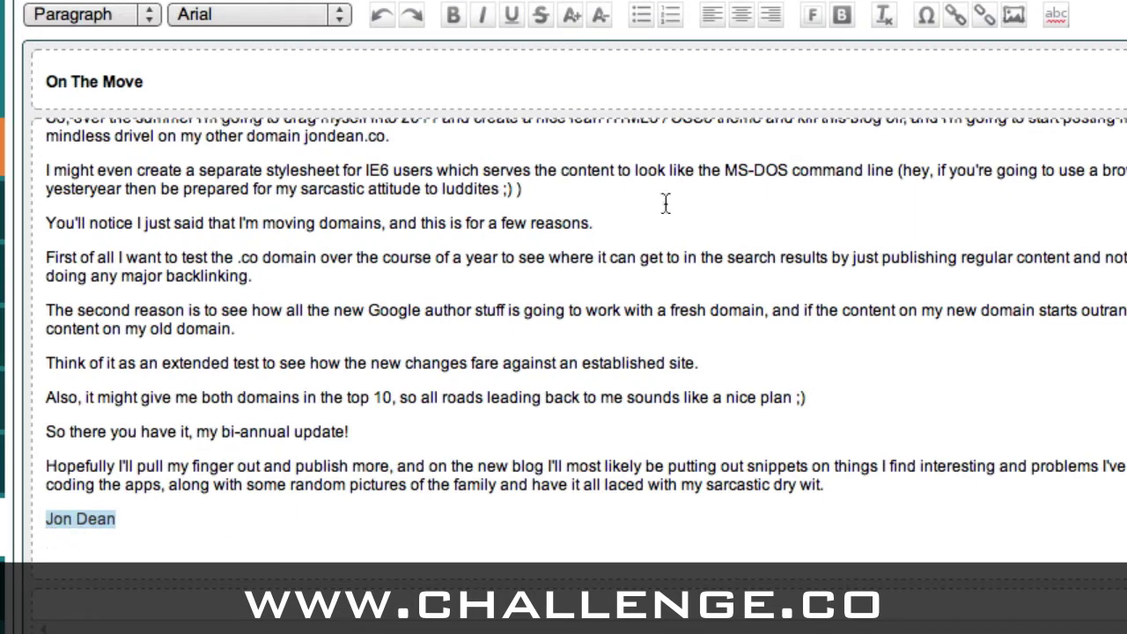
click(955, 19)
click(721, 197)
text(http)
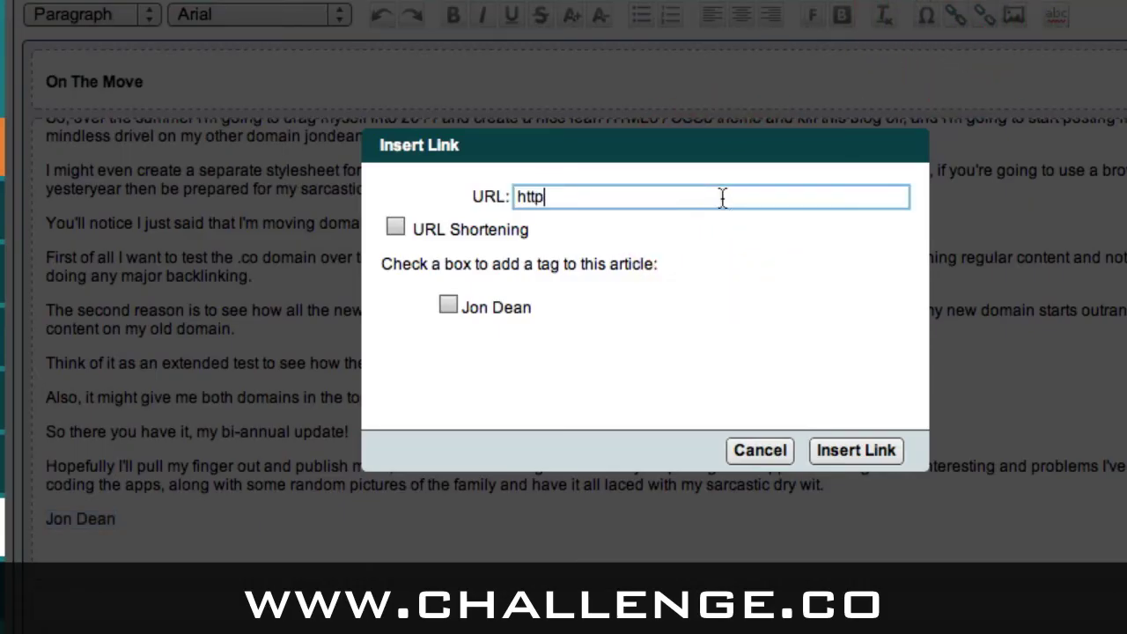
text(://www.jo)
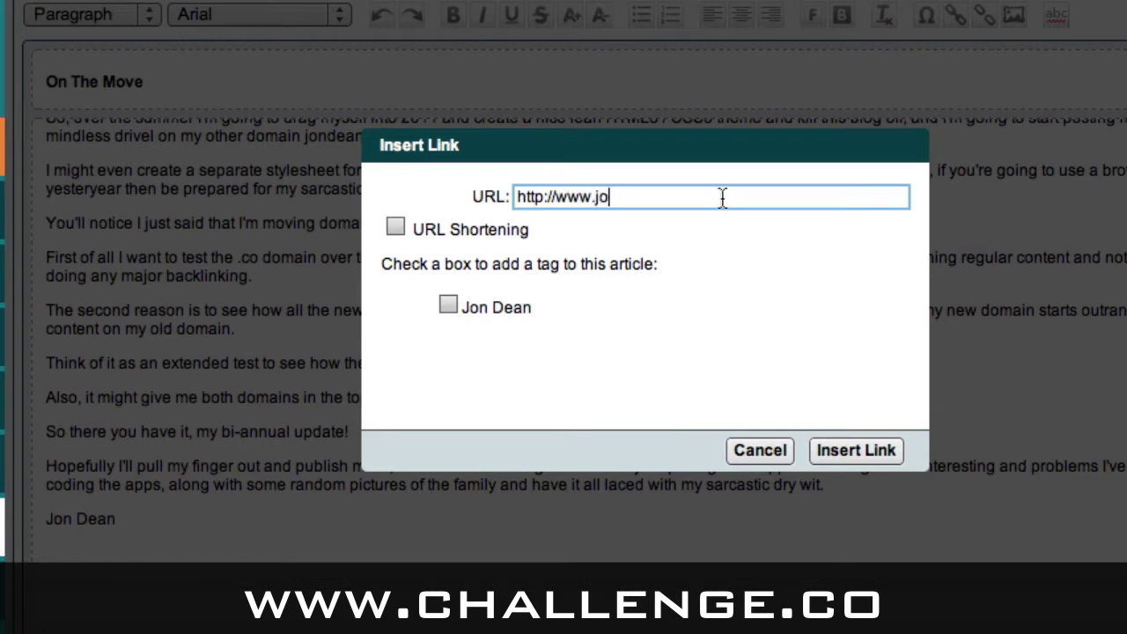
text(ndean.org)
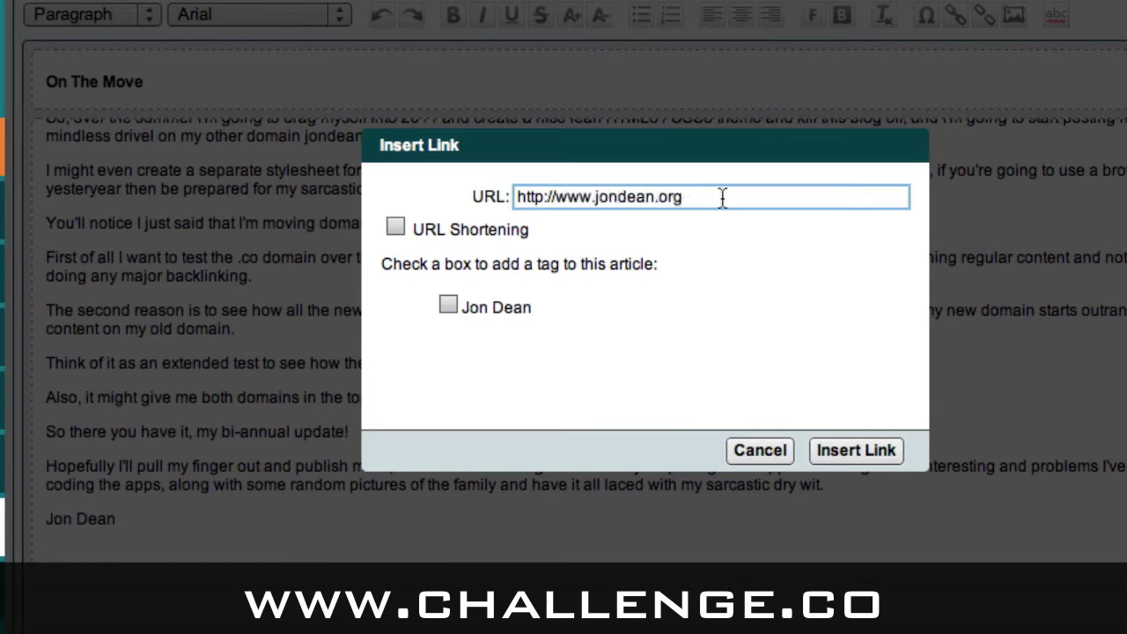
click(841, 444)
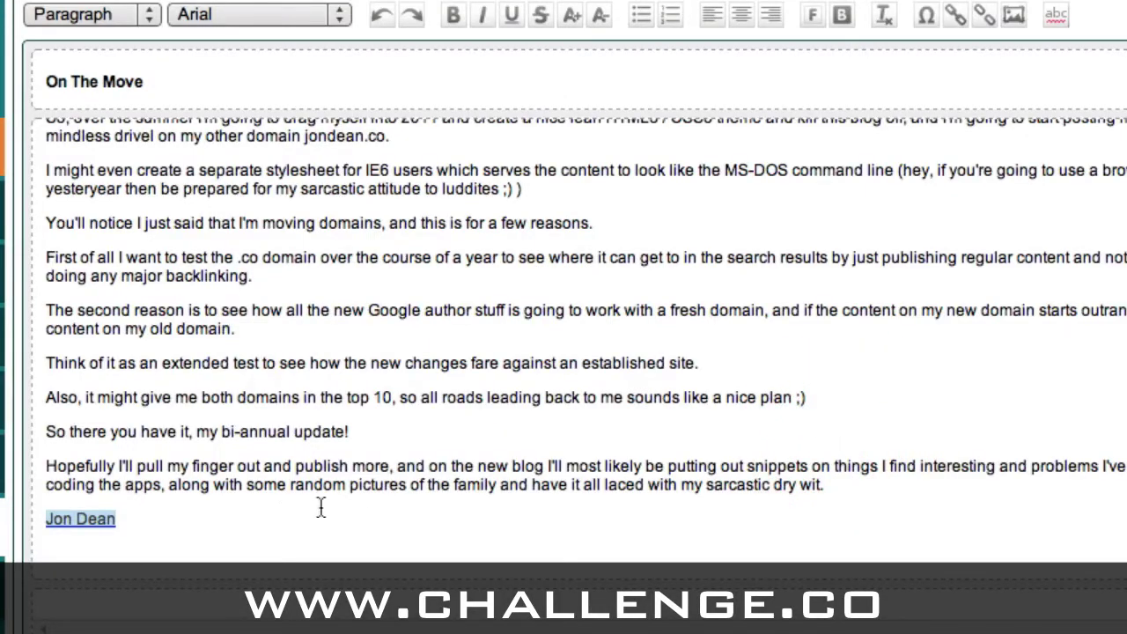
click(249, 495)
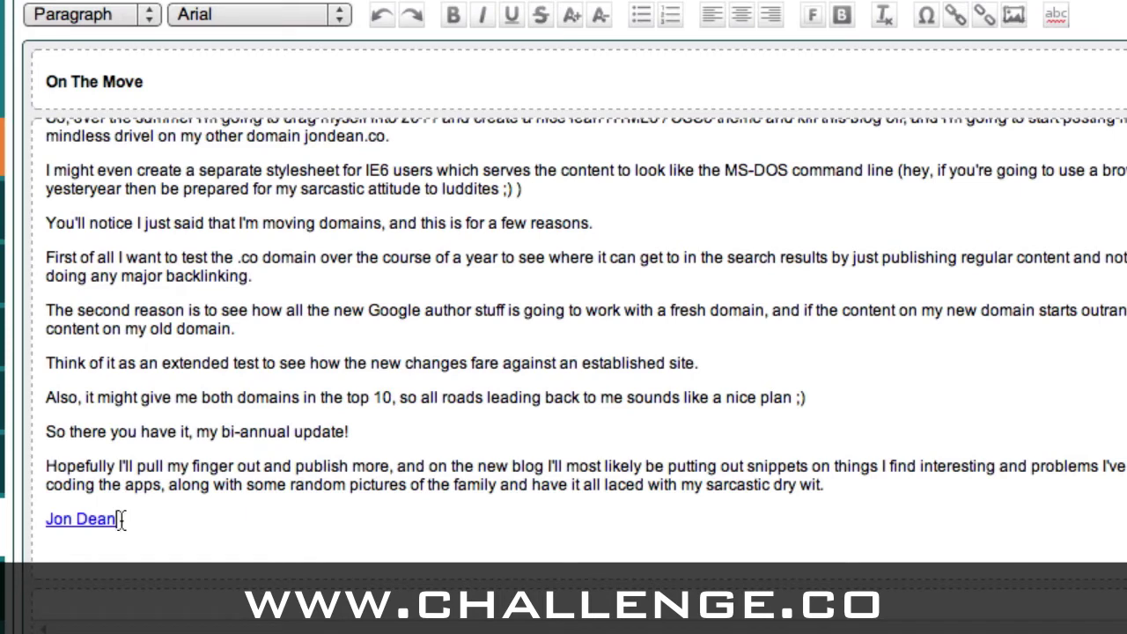
drag(121, 519, 48, 521)
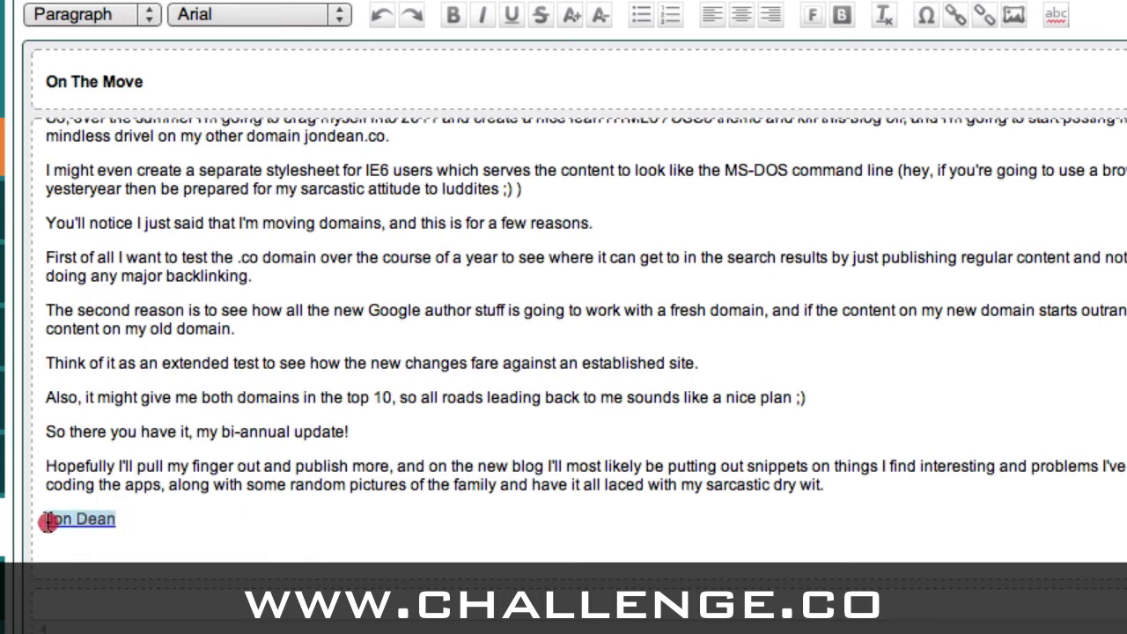
click(983, 27)
click(273, 532)
scroll(146, 529, up, 3)
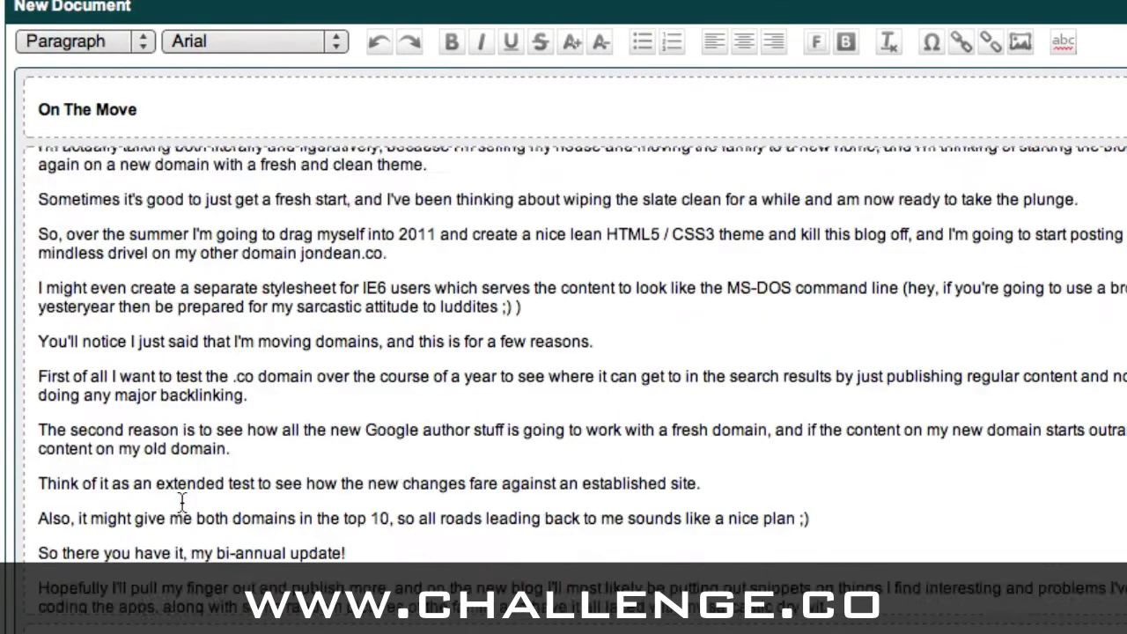
scroll(181, 502, up, 5)
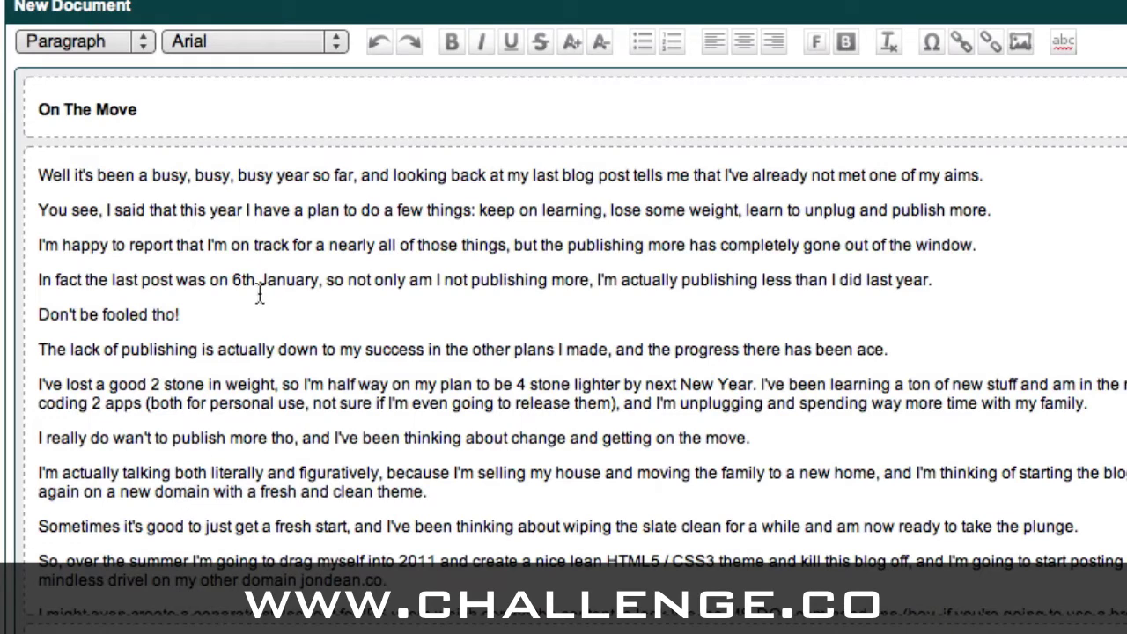
- Split the plans into bullets: keep on learning, lose some weight, learn to unplug, publish more
click(49, 211)
click(481, 213)
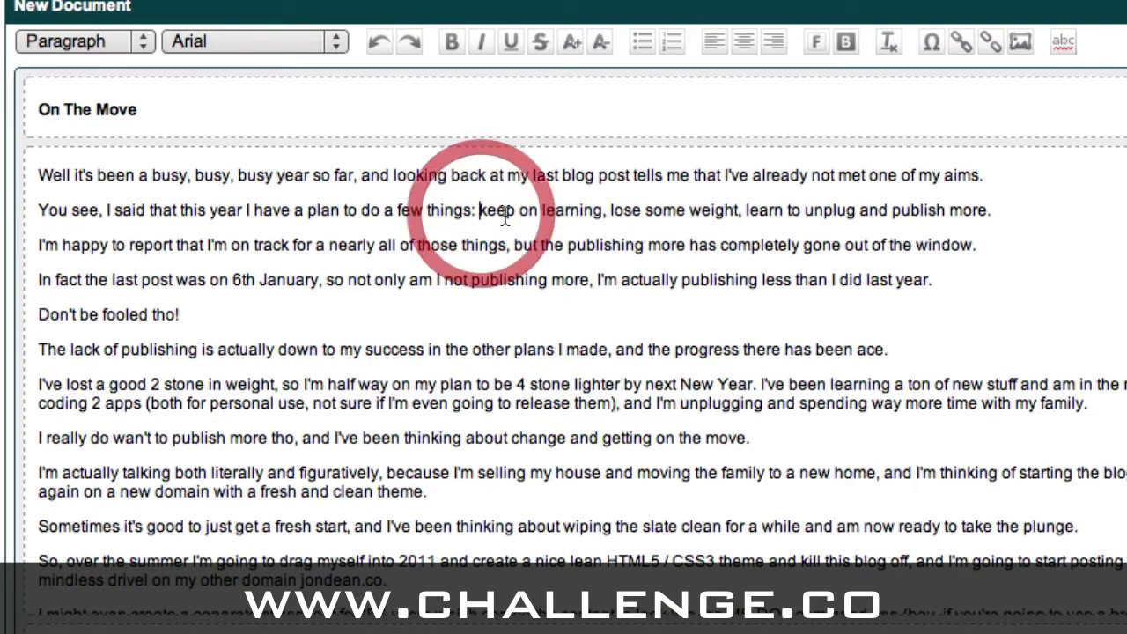
key(Return)
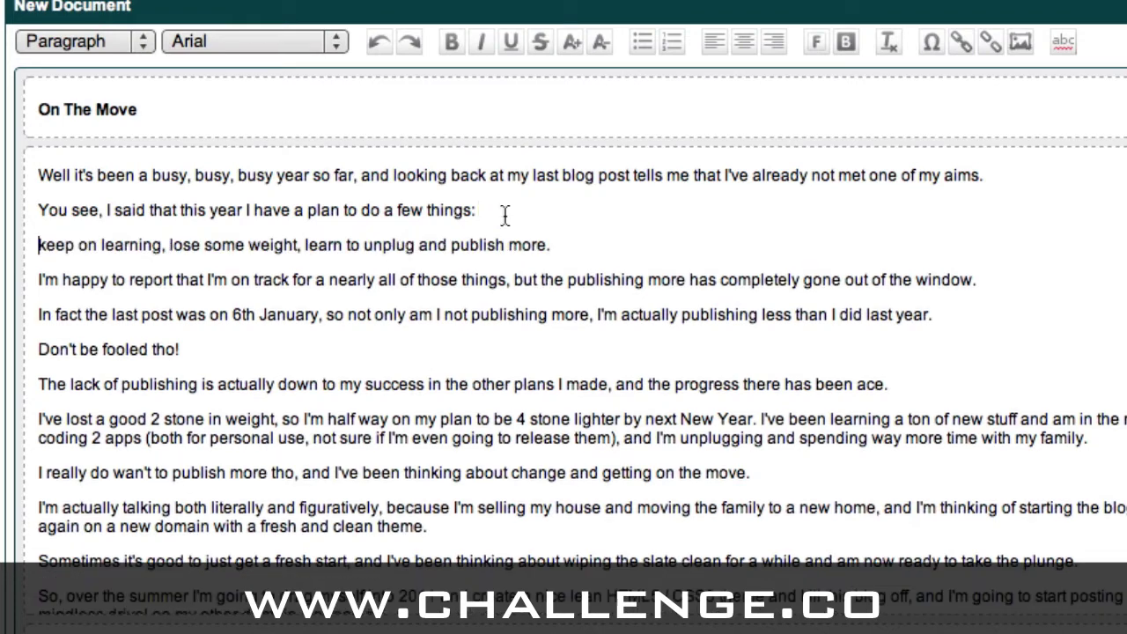
click(644, 44)
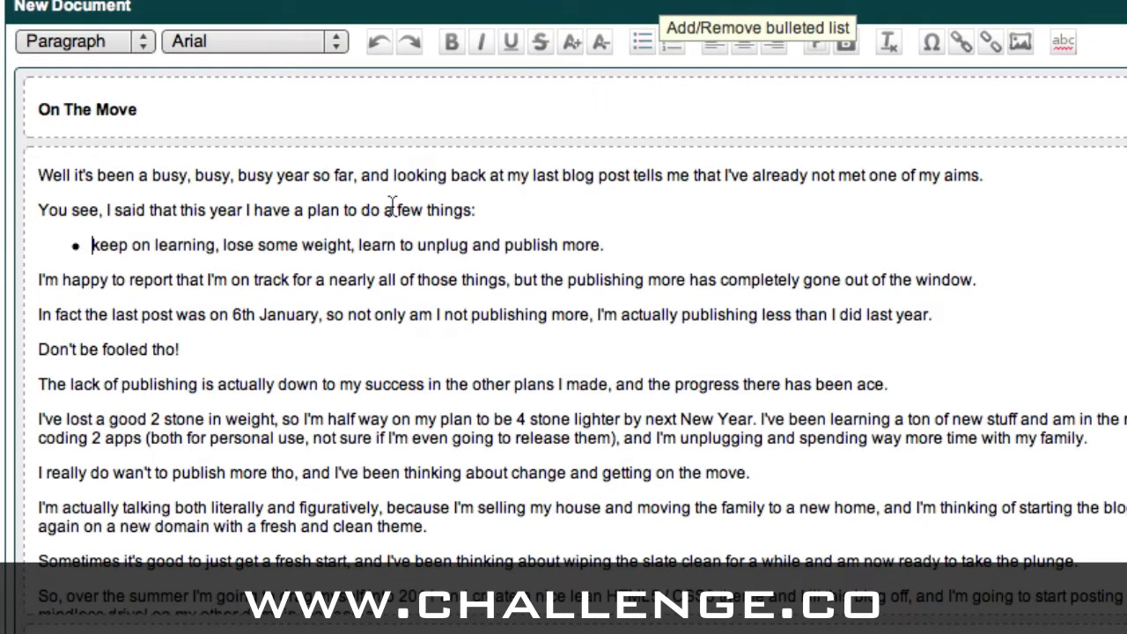
click(224, 246)
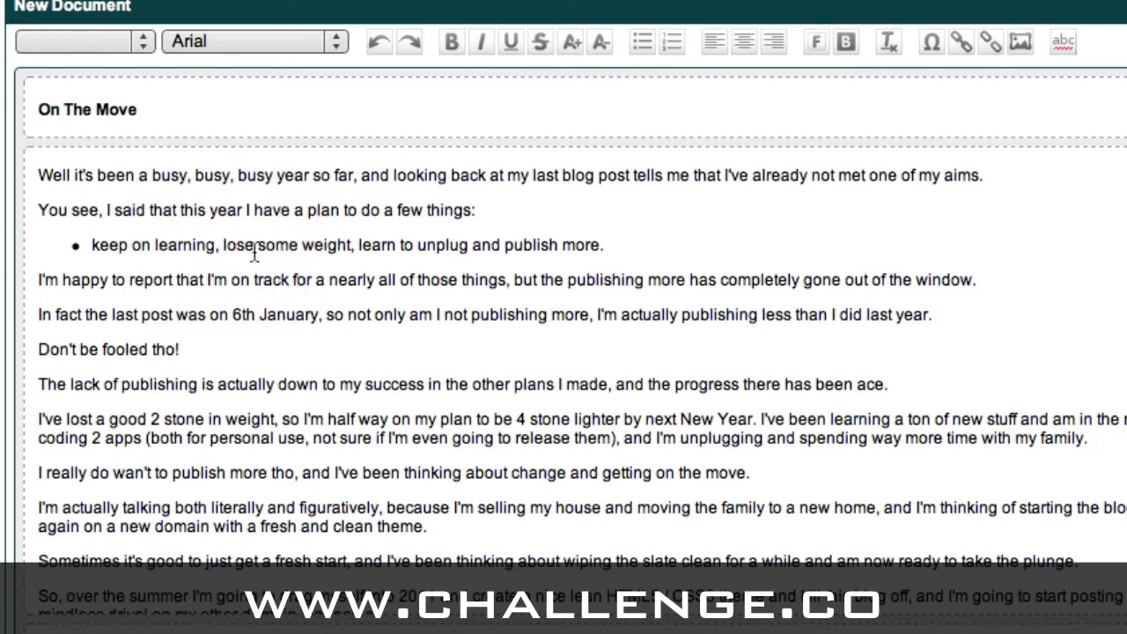
key(Return)
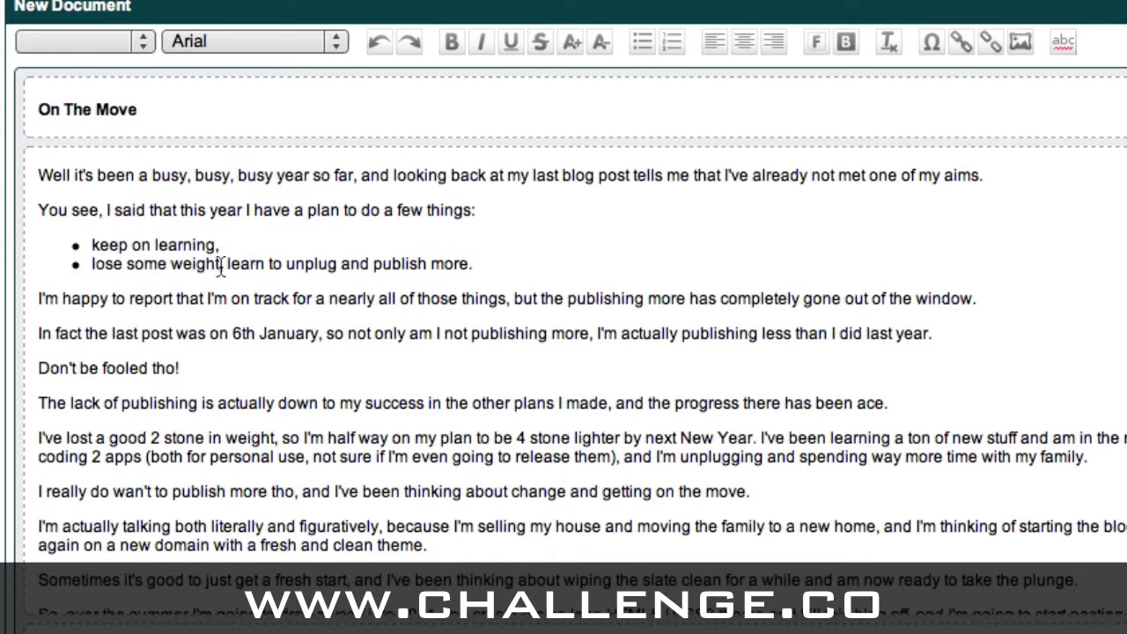
click(225, 264)
key(Return)
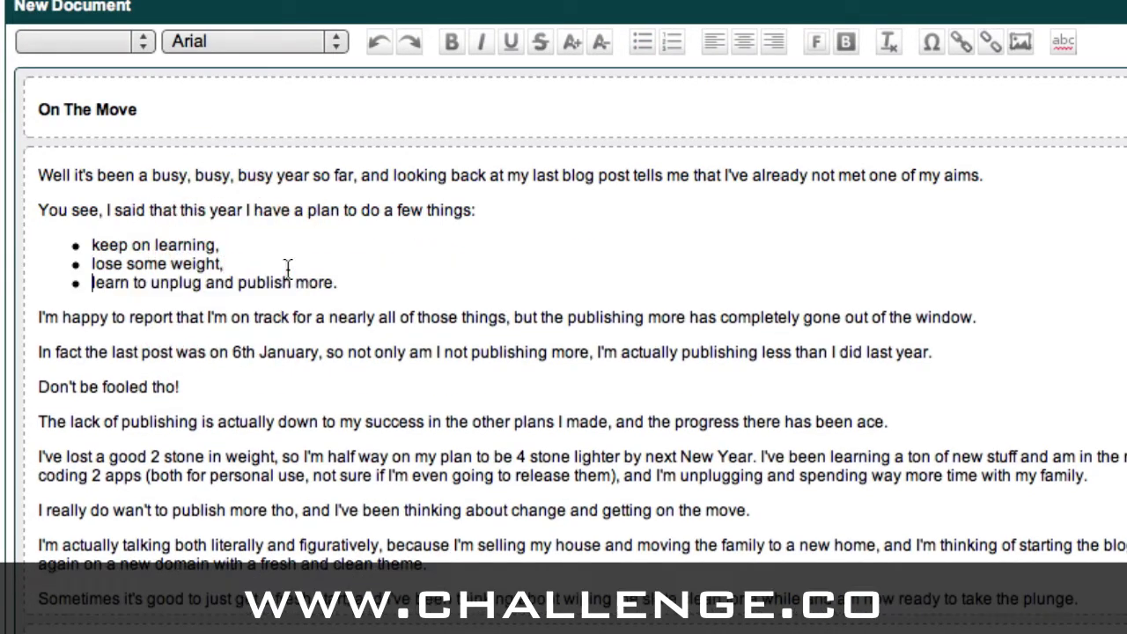
click(234, 283)
key(Return)
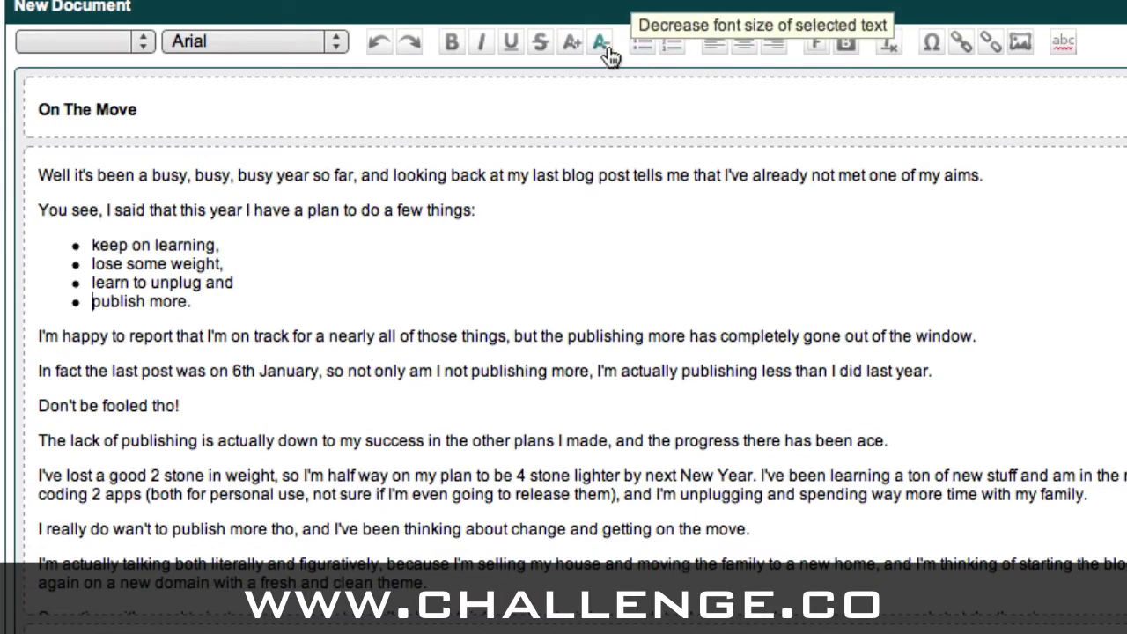
- Remove the list formatting and undo the splits, merging the plans back into one sentence
click(642, 46)
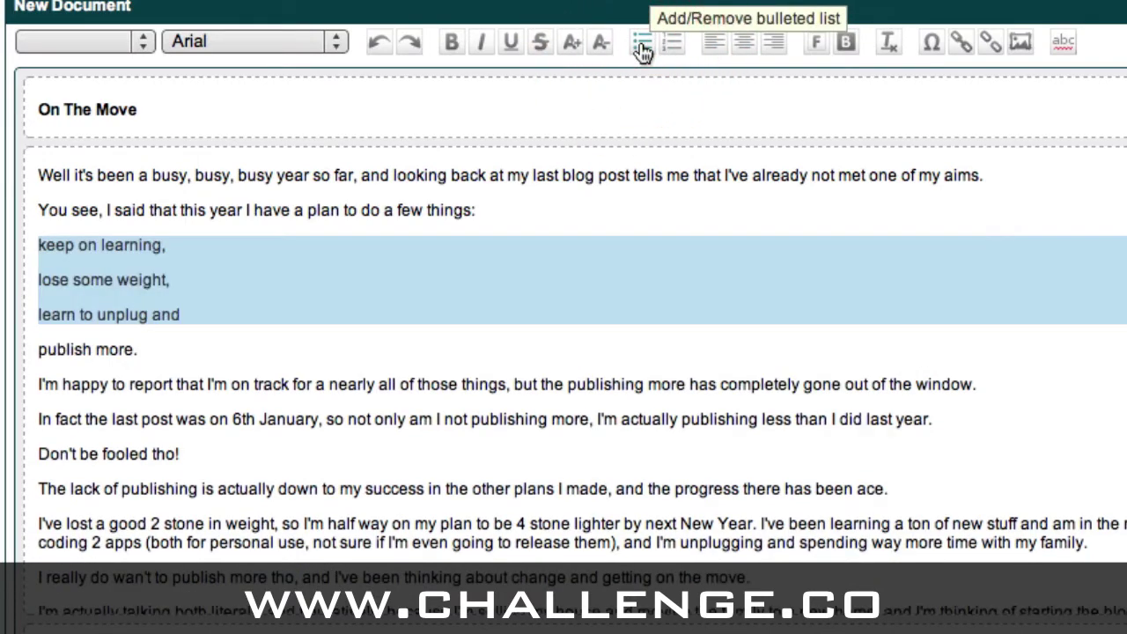
click(380, 44)
click(380, 44)
click(380, 44)
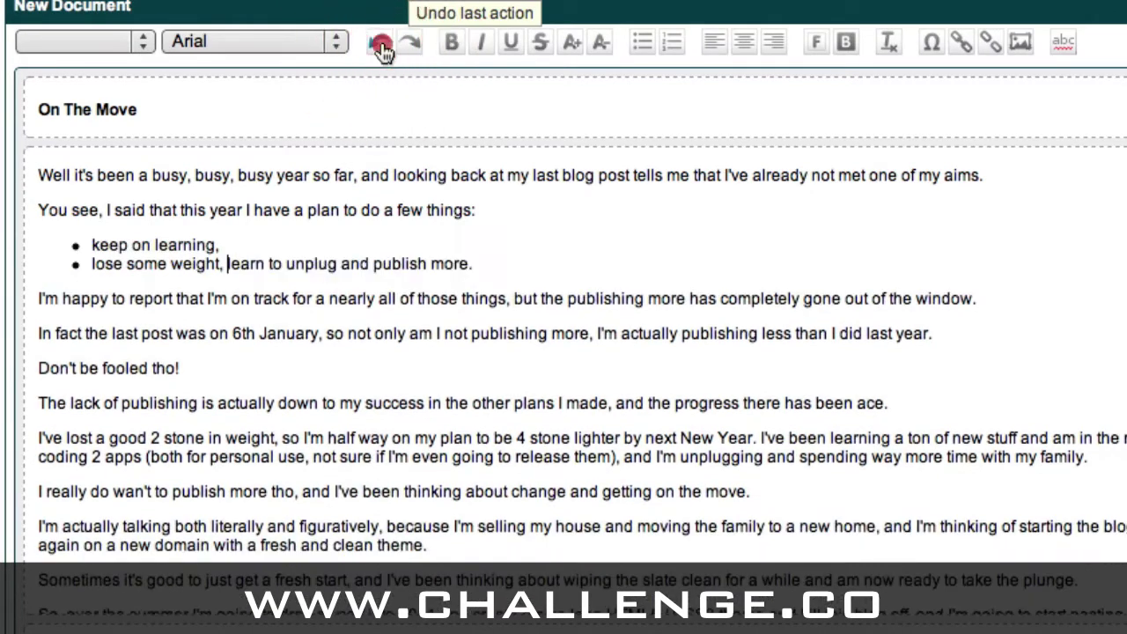
click(380, 44)
click(381, 44)
click(380, 48)
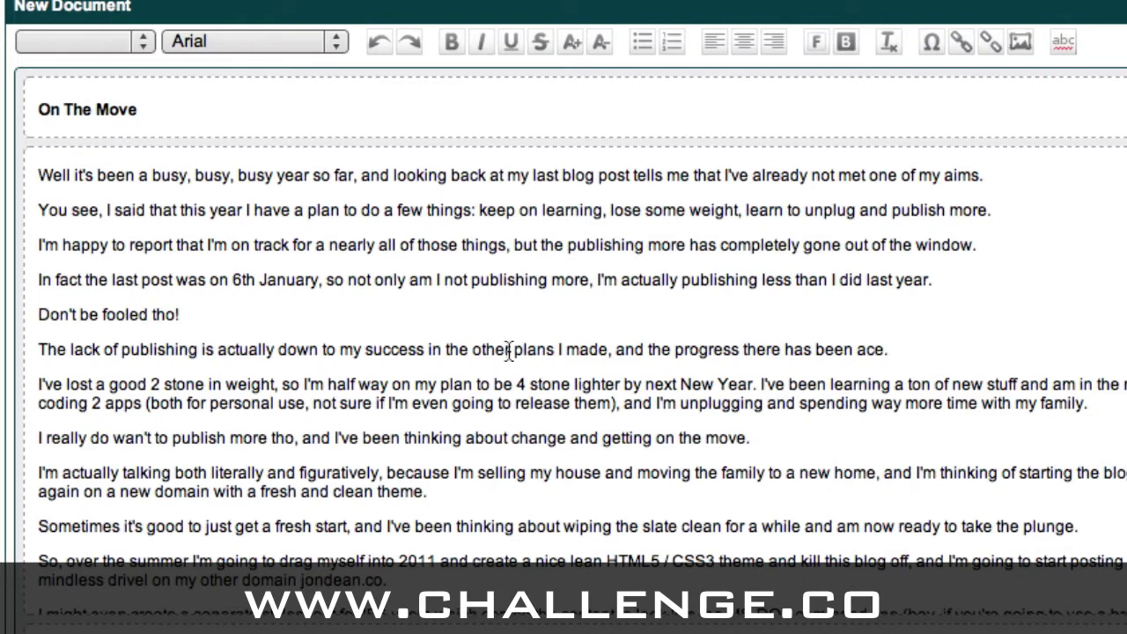
drag(181, 315, 37, 315)
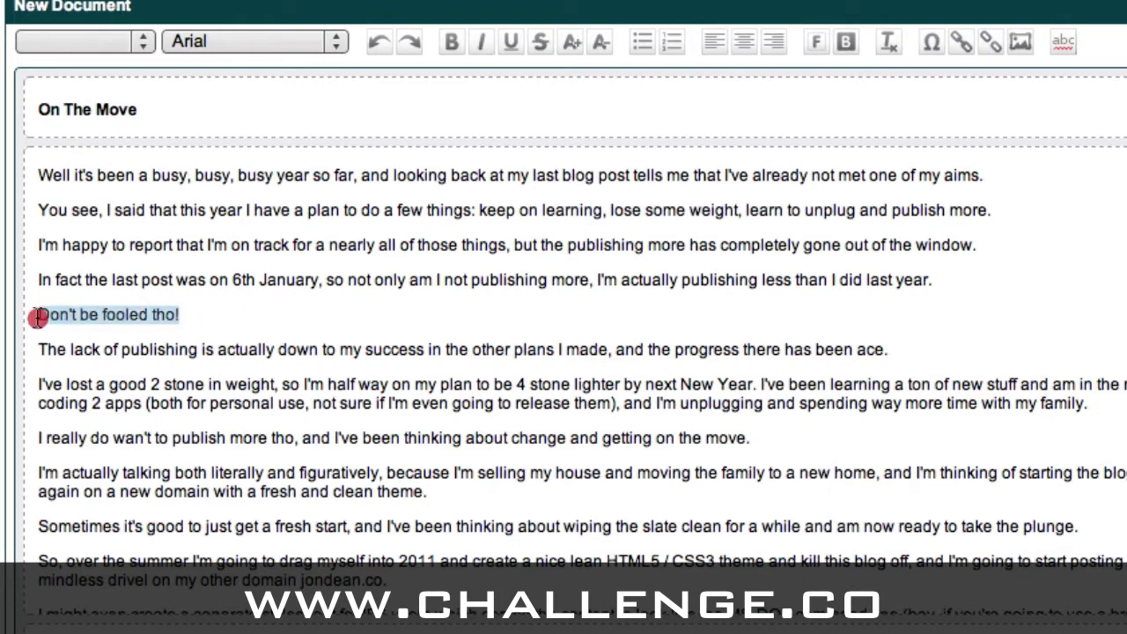
click(62, 40)
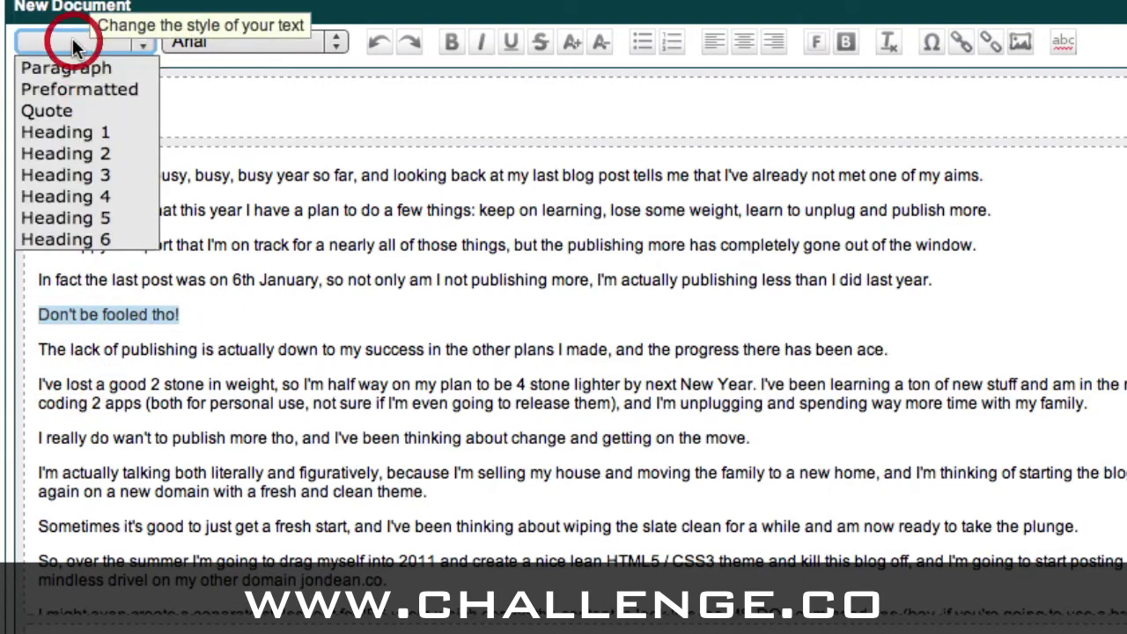
click(84, 169)
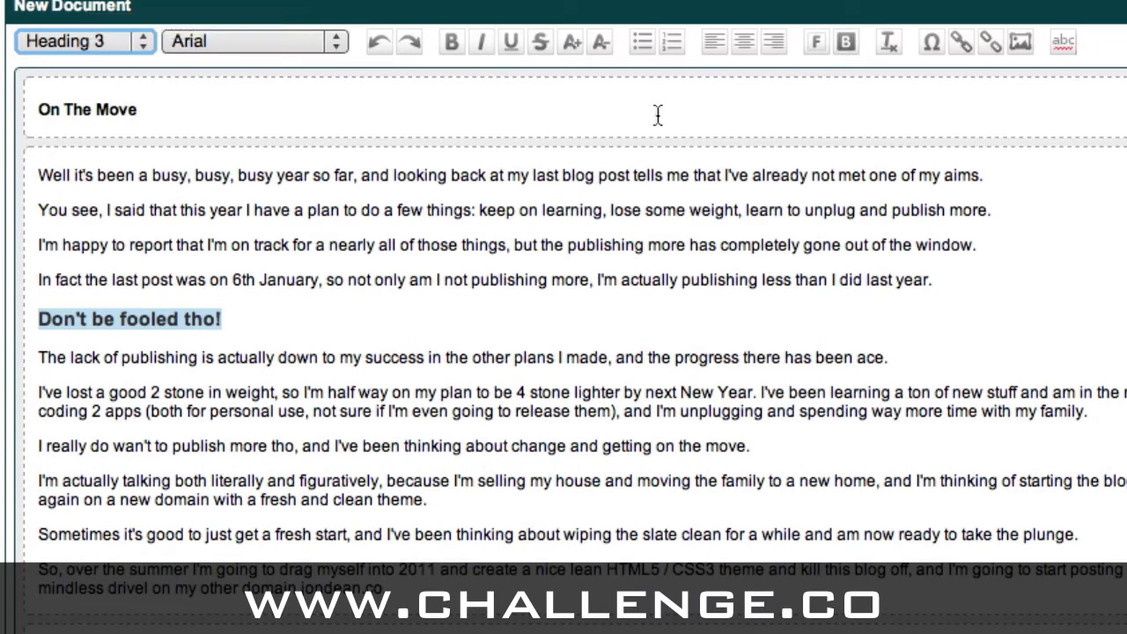
click(744, 45)
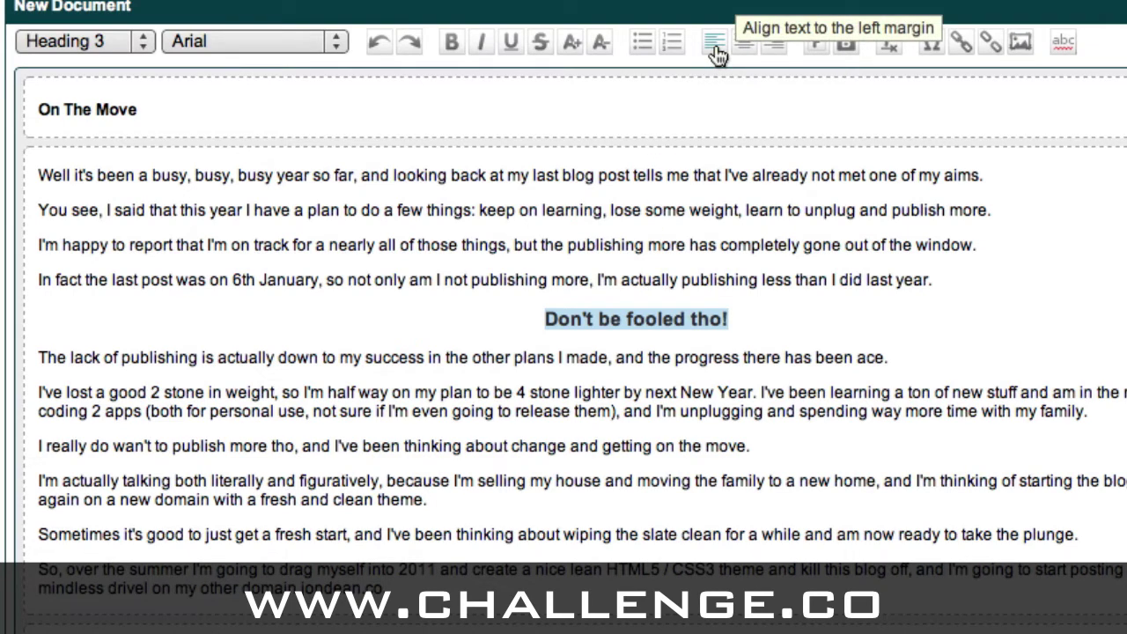
click(887, 41)
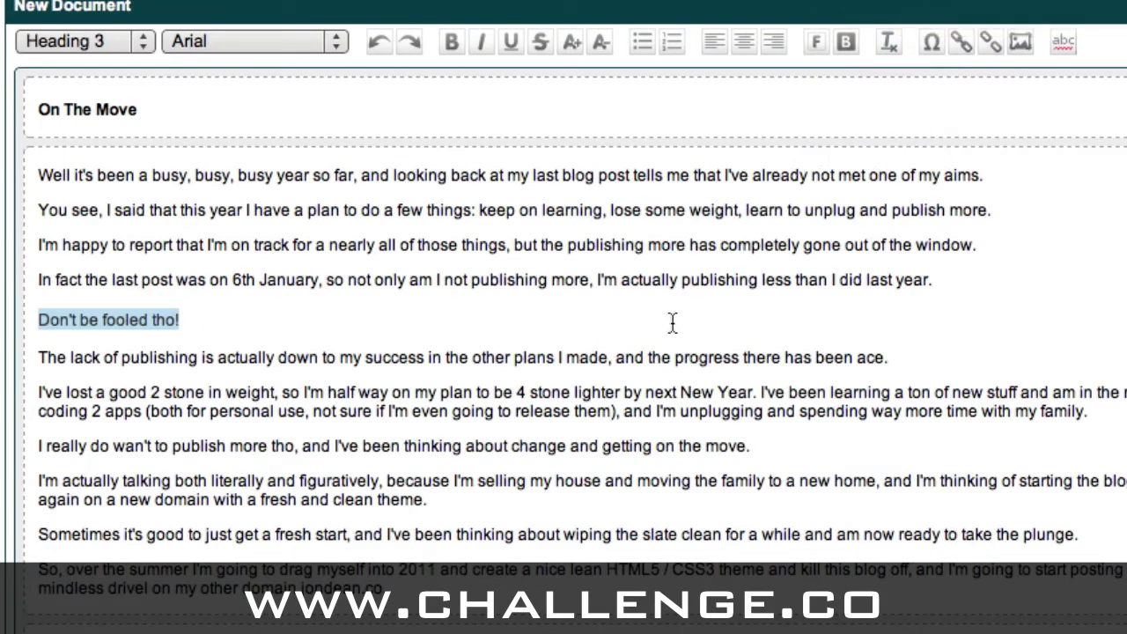
click(39, 177)
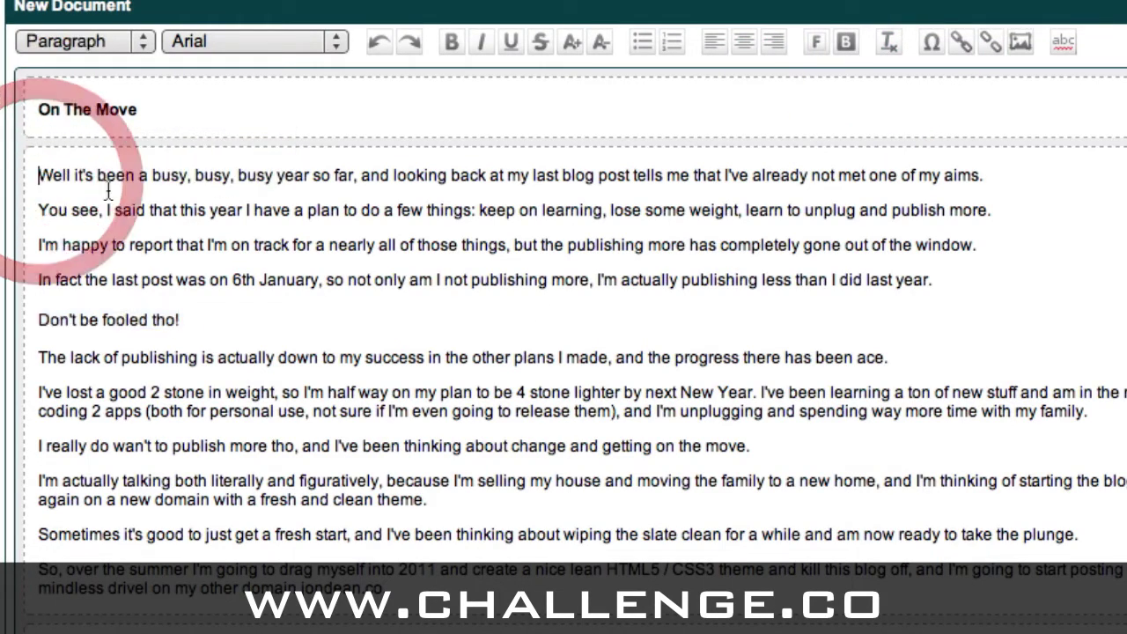
click(1020, 46)
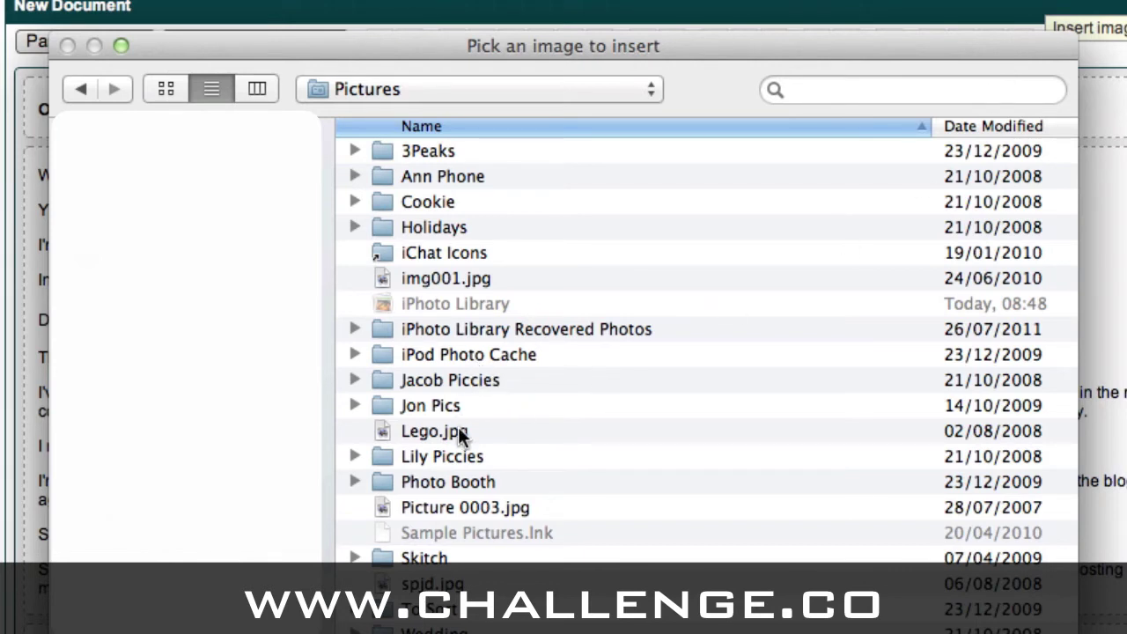
double_click(444, 479)
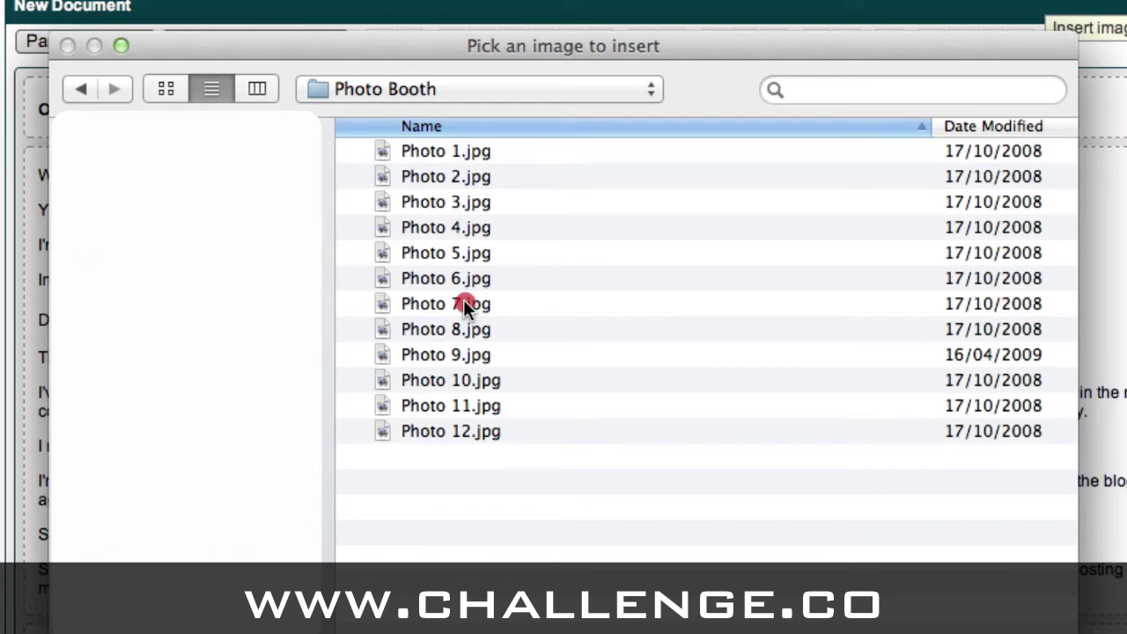
double_click(465, 304)
click(260, 326)
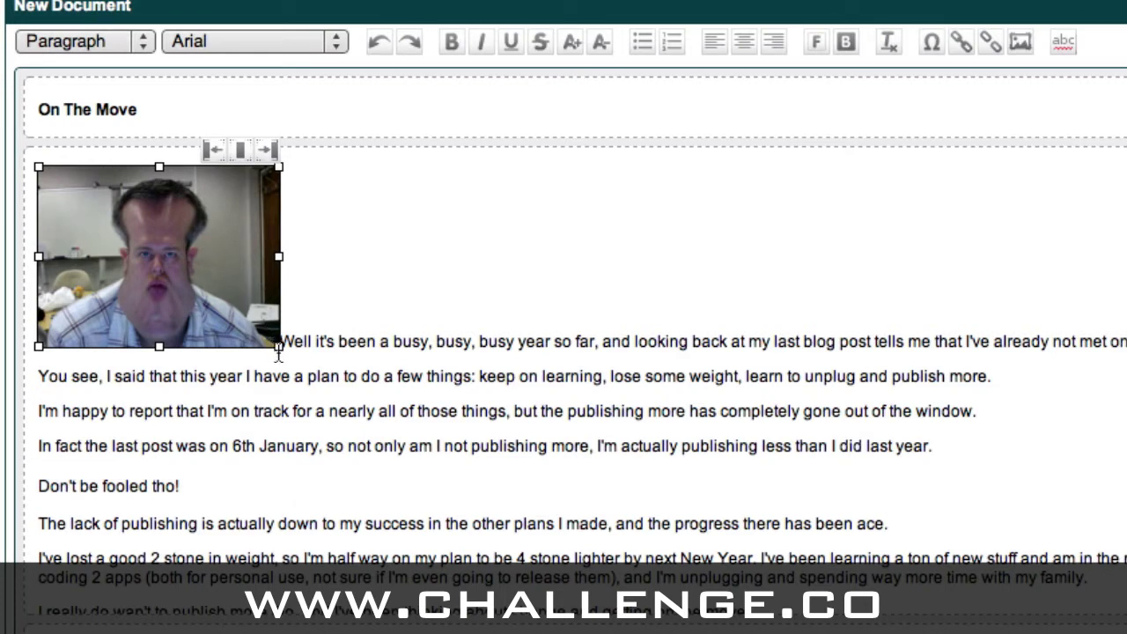
click(288, 376)
click(273, 324)
drag(278, 345, 384, 434)
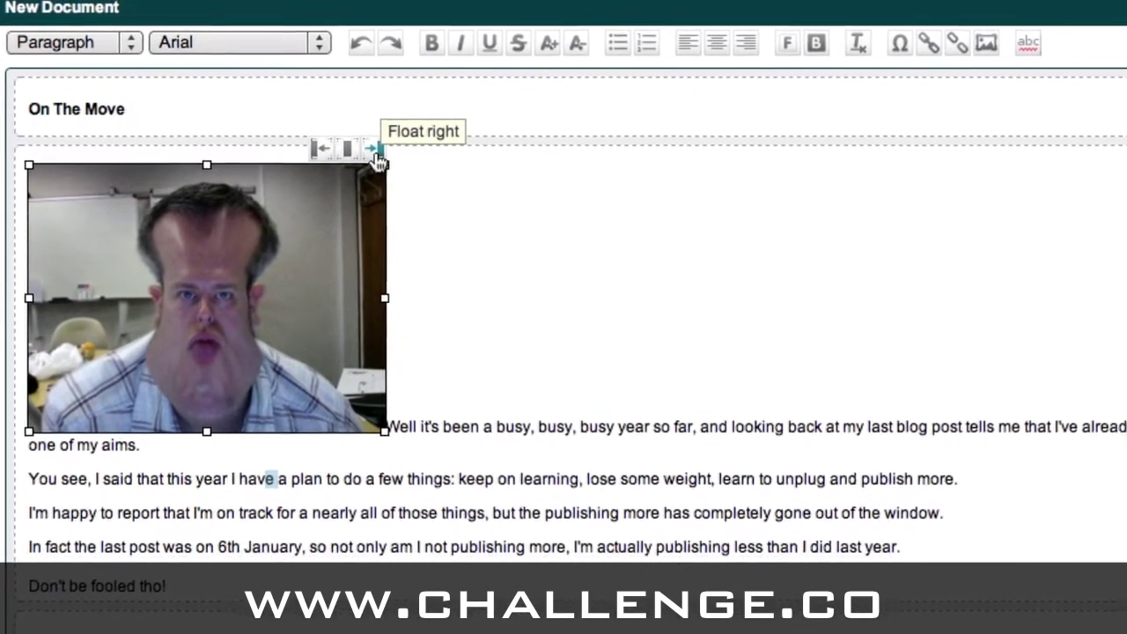
click(376, 152)
click(695, 275)
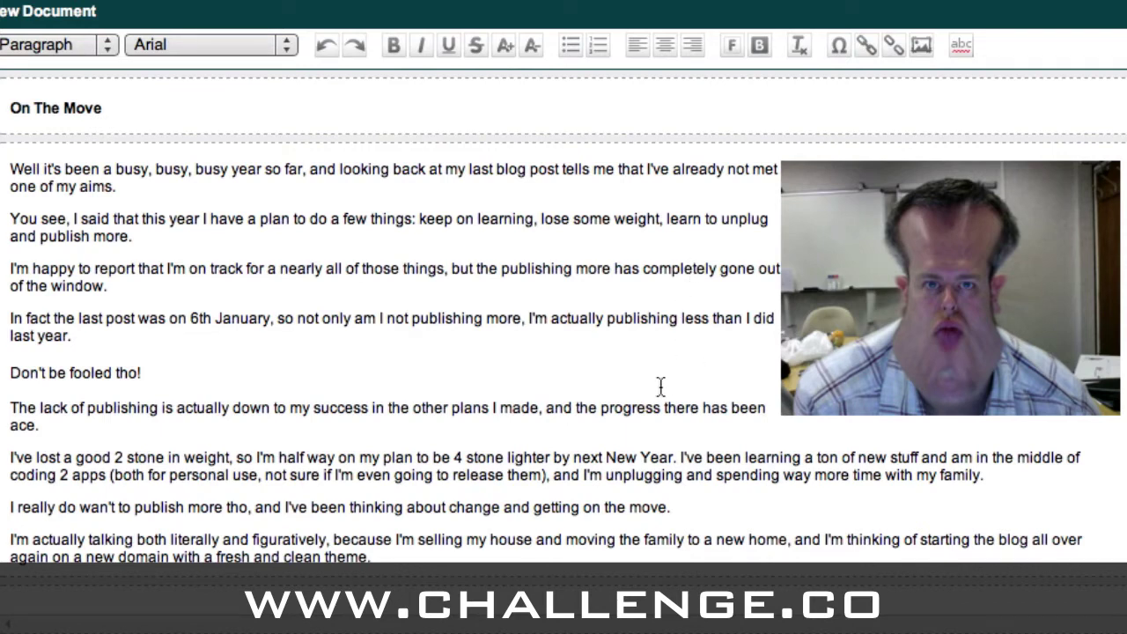
click(854, 311)
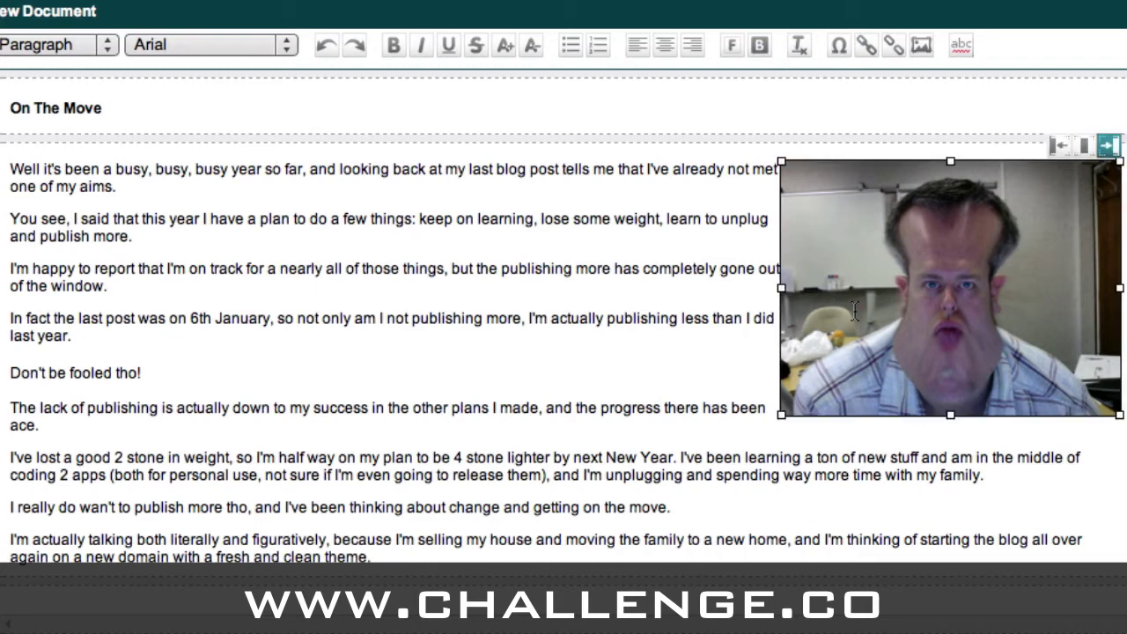
key(Delete)
key(Delete)
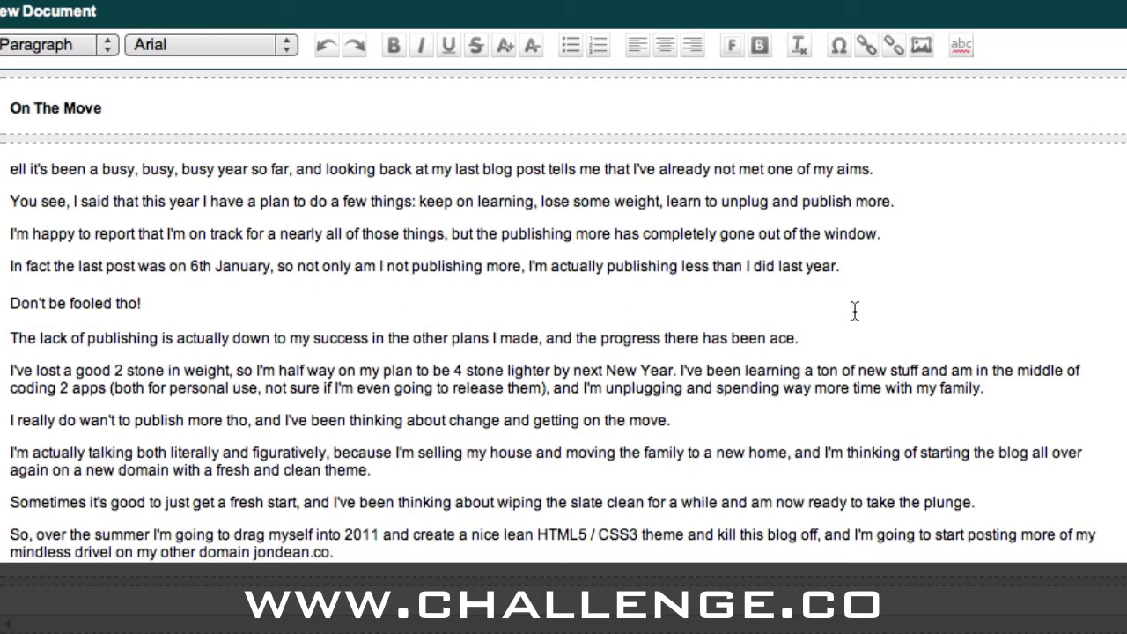
text(W)
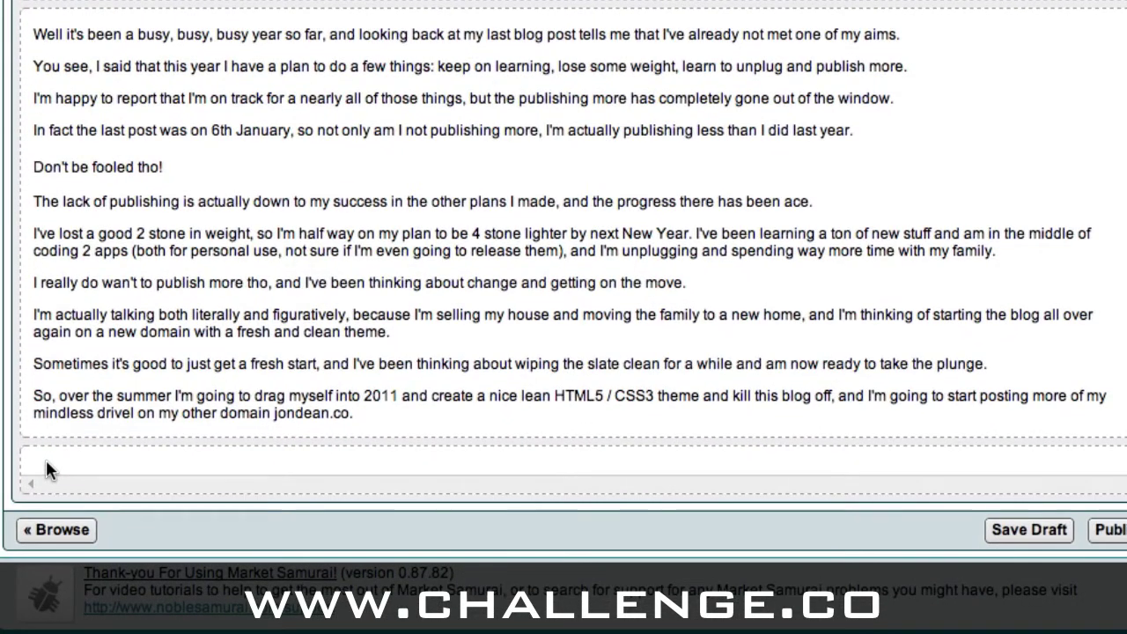
- Add the author's name as a tag below the post body
click(36, 518)
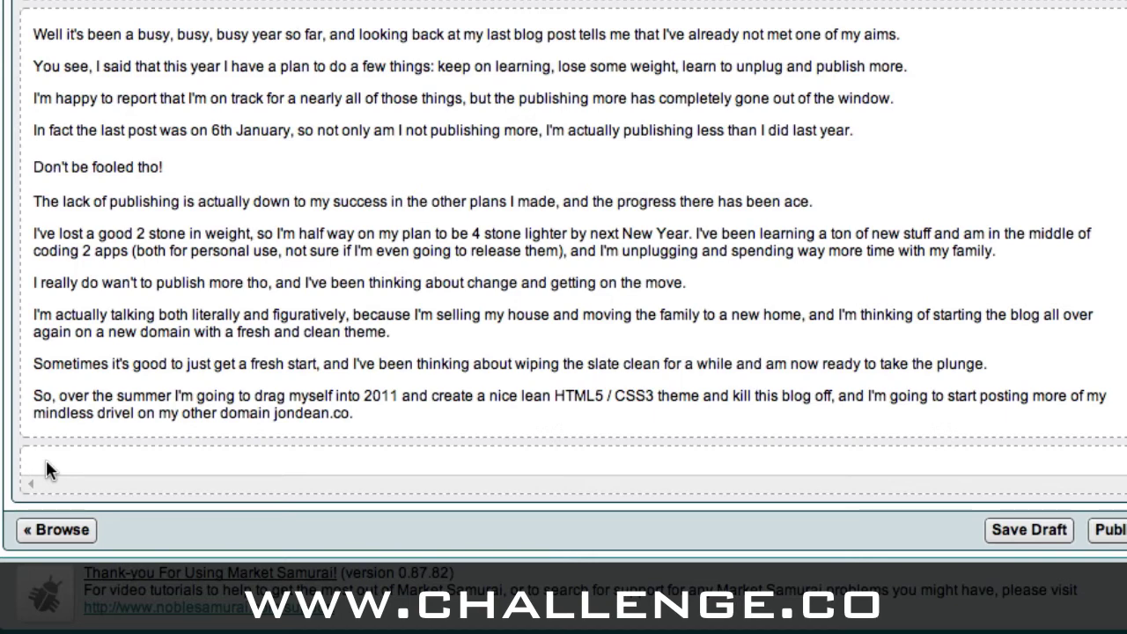
text(ean)
key(Return)
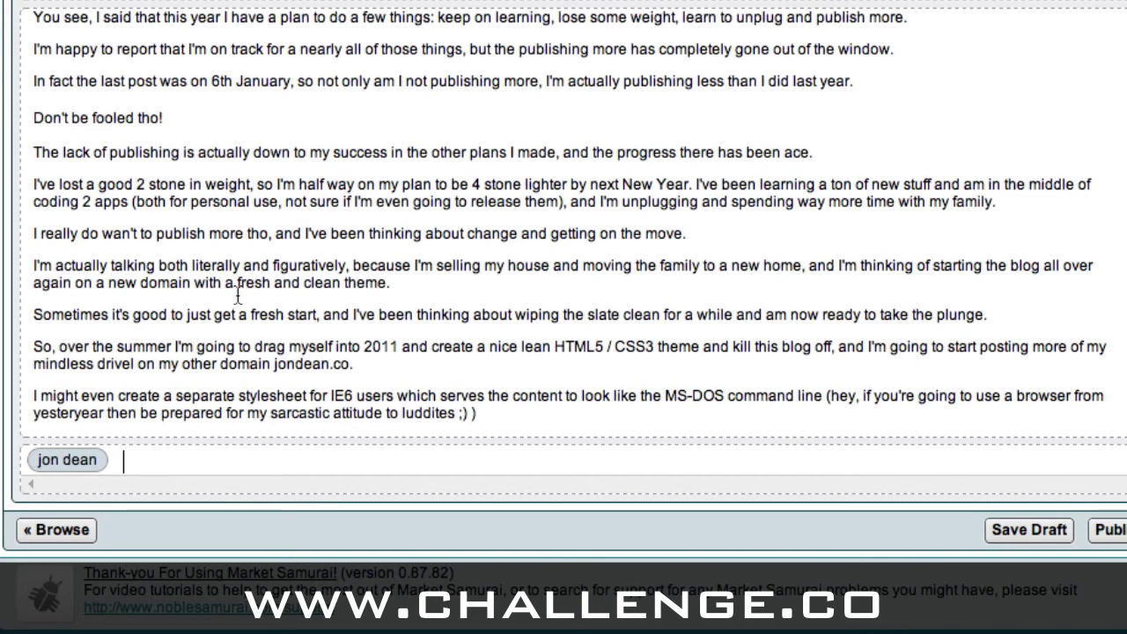
scroll(238, 297, up, 1)
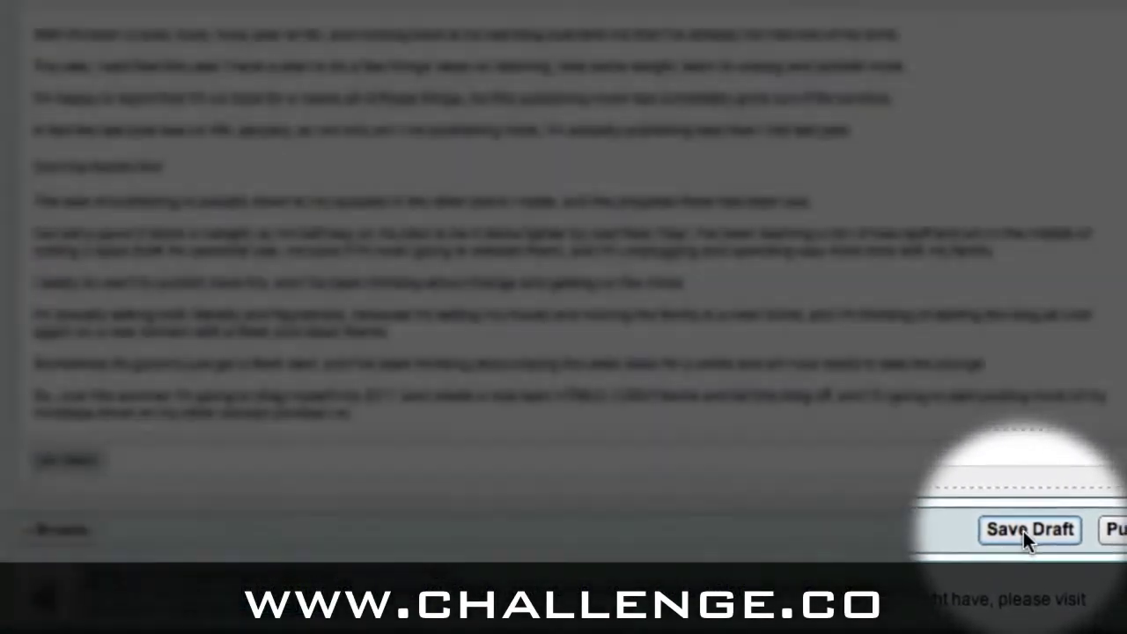
- Save the 'On The Move' post as a draft
click(1023, 531)
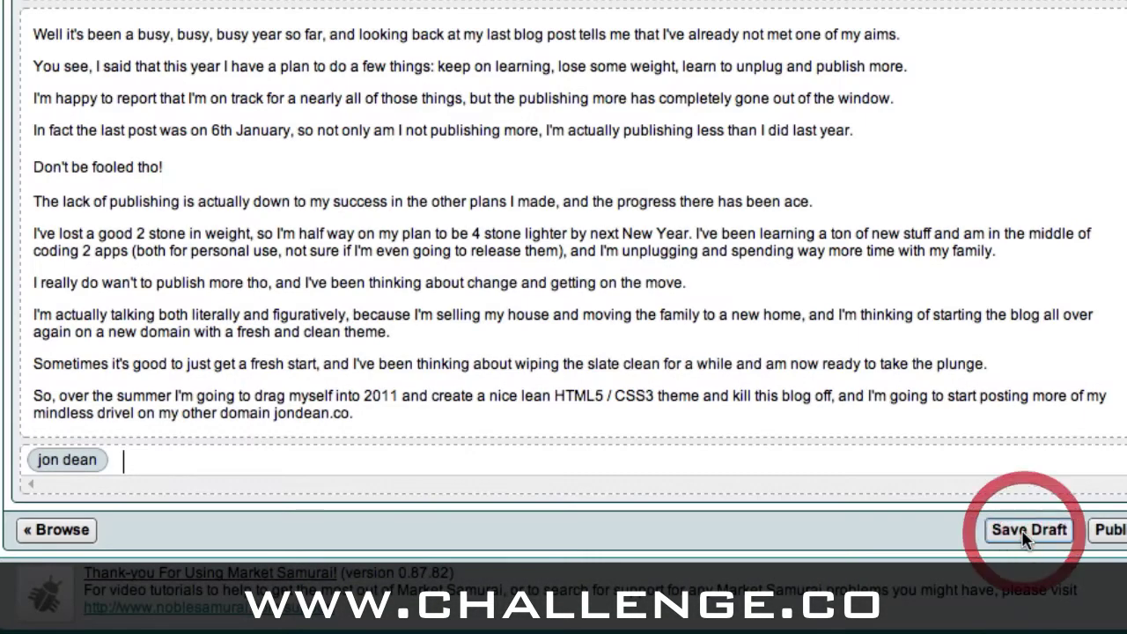